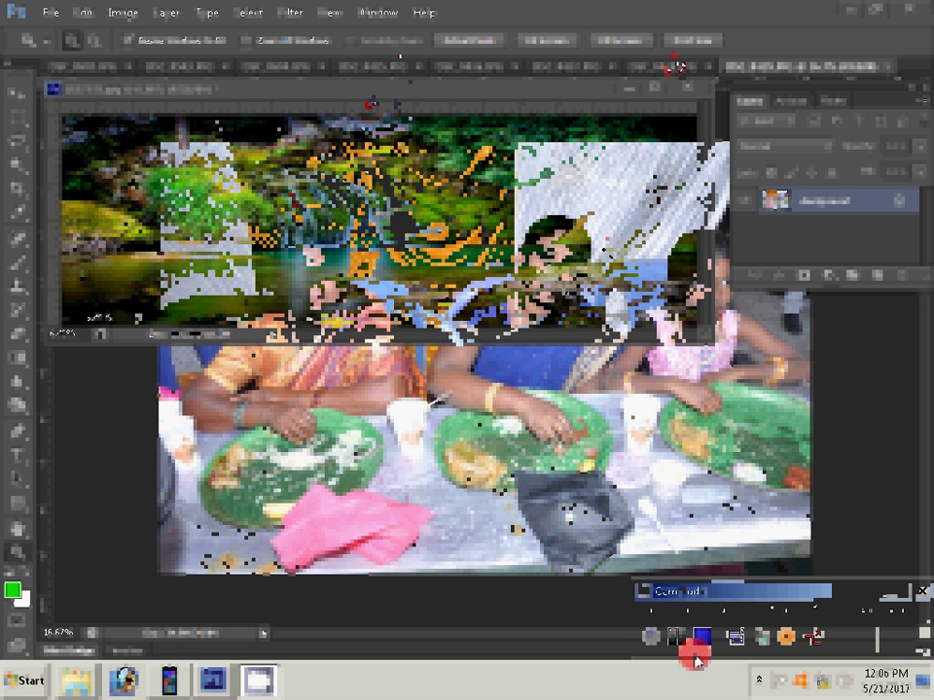
Check the dining photo's image size and leave it unchanged
{"action": "key", "text": "ctrl+alt+i"}
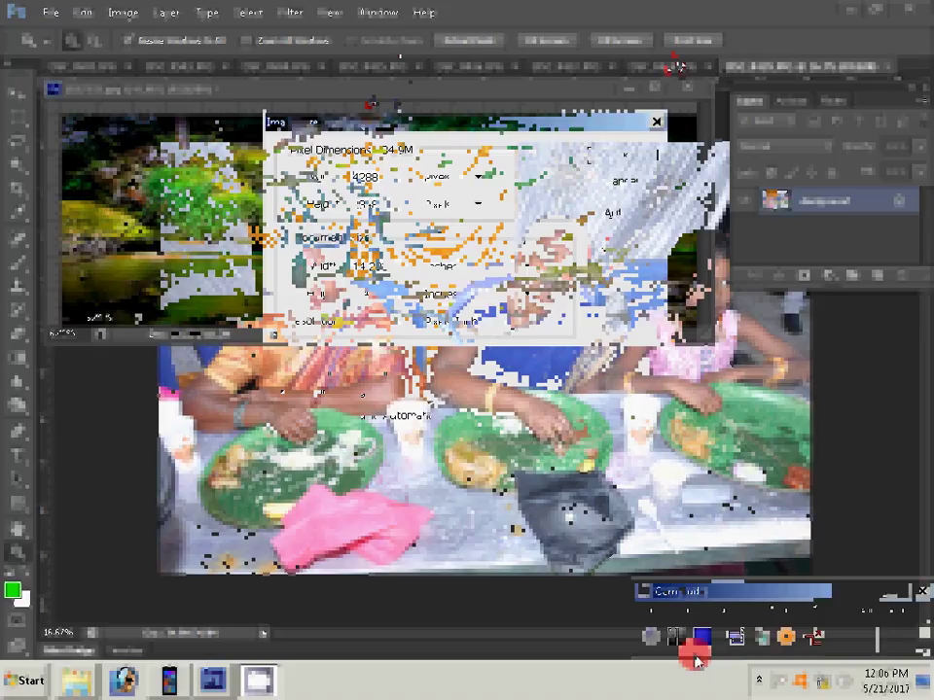
{"action": "key", "text": "Tab"}
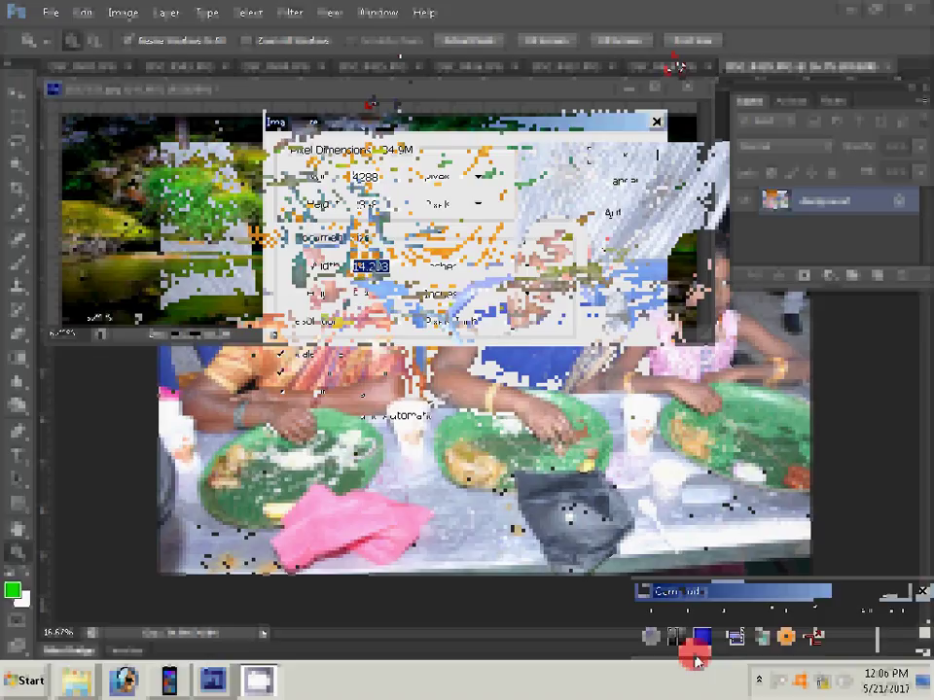
{"action": "left_click", "coordinate": [596, 184]}
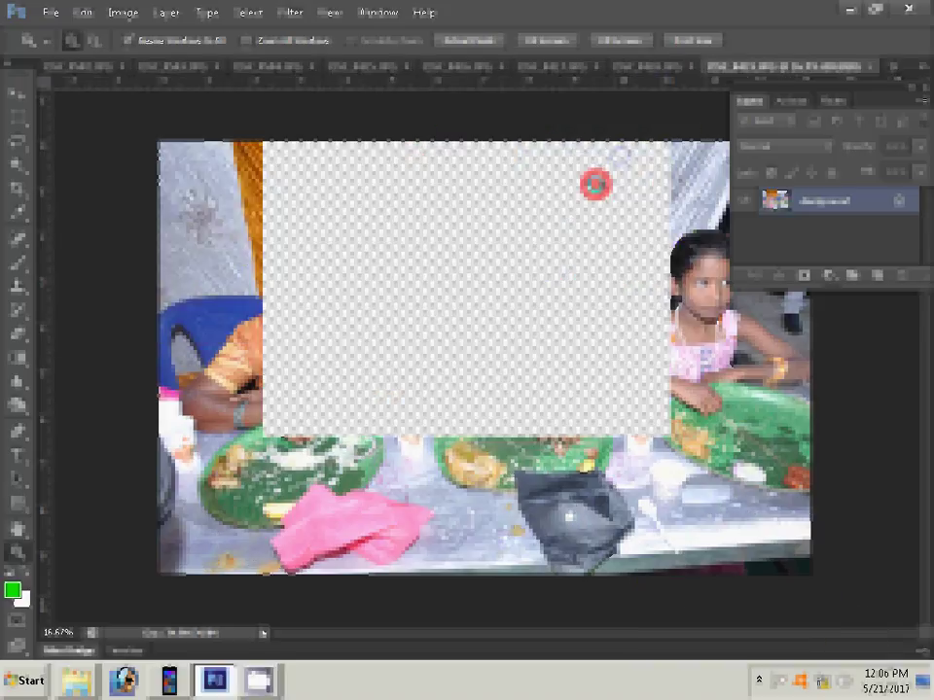
{"action": "left_click", "coordinate": [83, 13]}
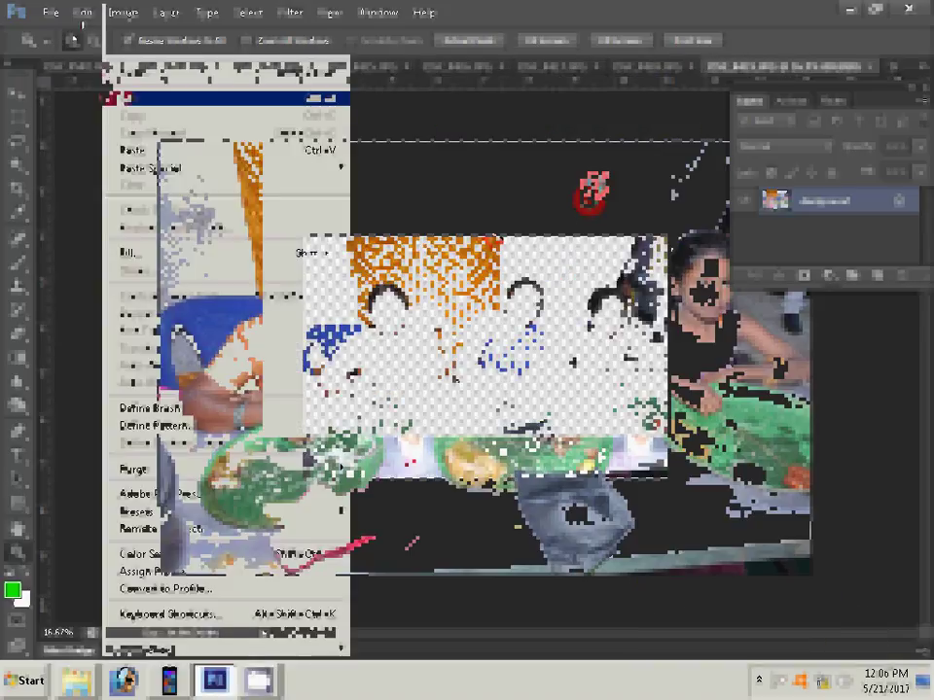
{"action": "left_click", "coordinate": [461, 205]}
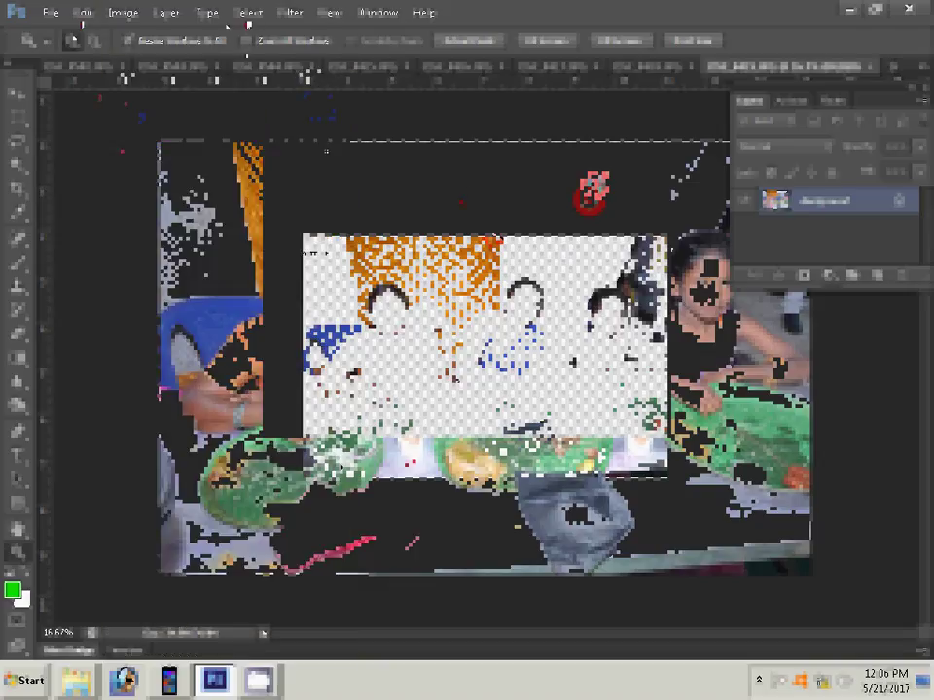
Select the whole photo and cut it to the clipboard, leaving a blank canvas
{"action": "left_click", "coordinate": [248, 13]}
{"action": "left_click", "coordinate": [251, 14]}
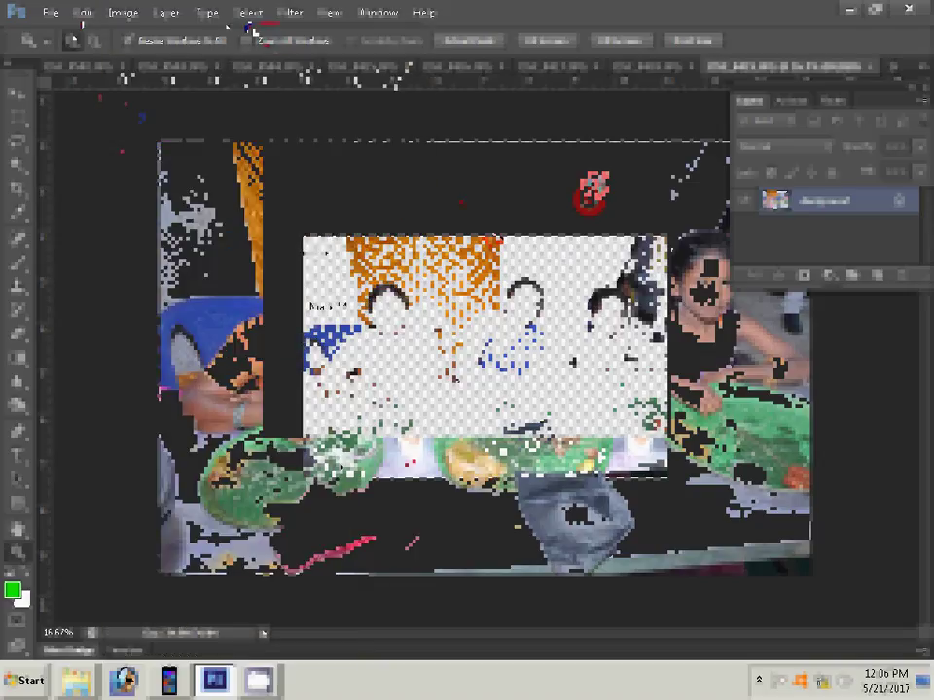
{"action": "left_click", "coordinate": [250, 13]}
{"action": "left_click", "coordinate": [406, 52]}
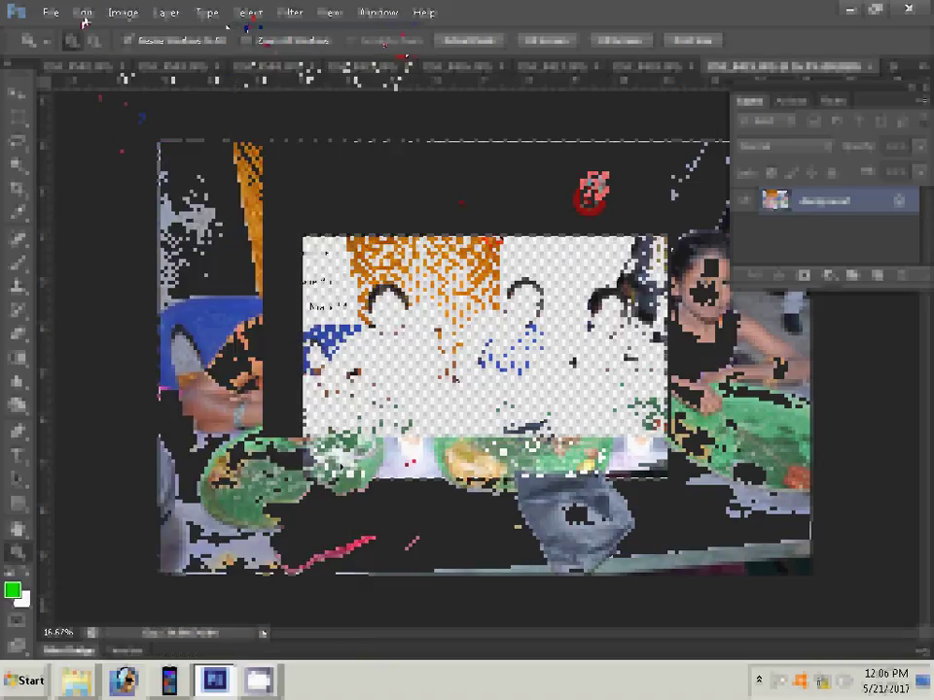
{"action": "left_click", "coordinate": [84, 15]}
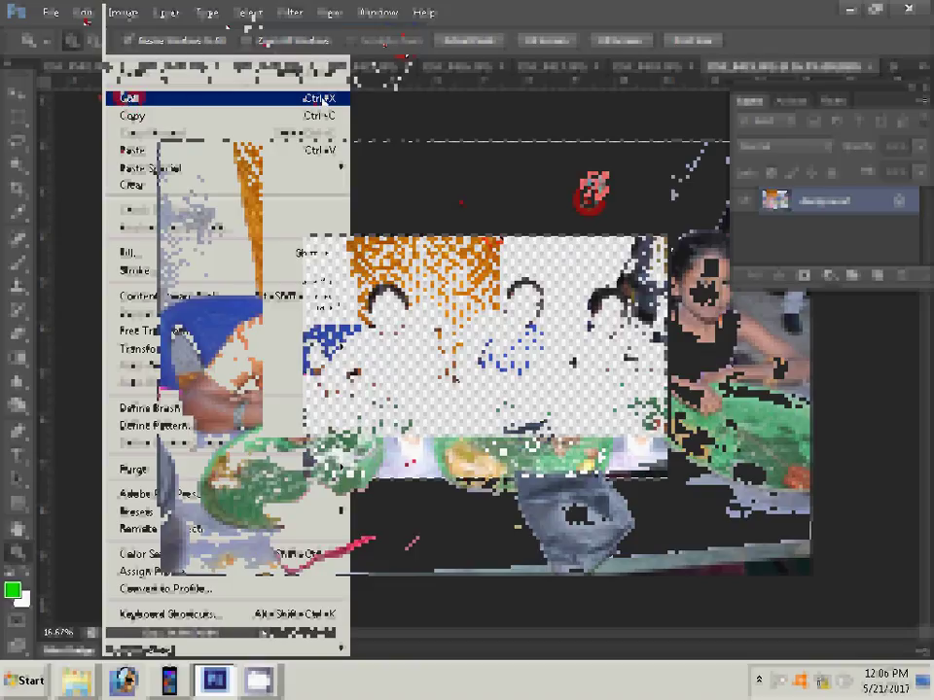
{"action": "left_click", "coordinate": [321, 98]}
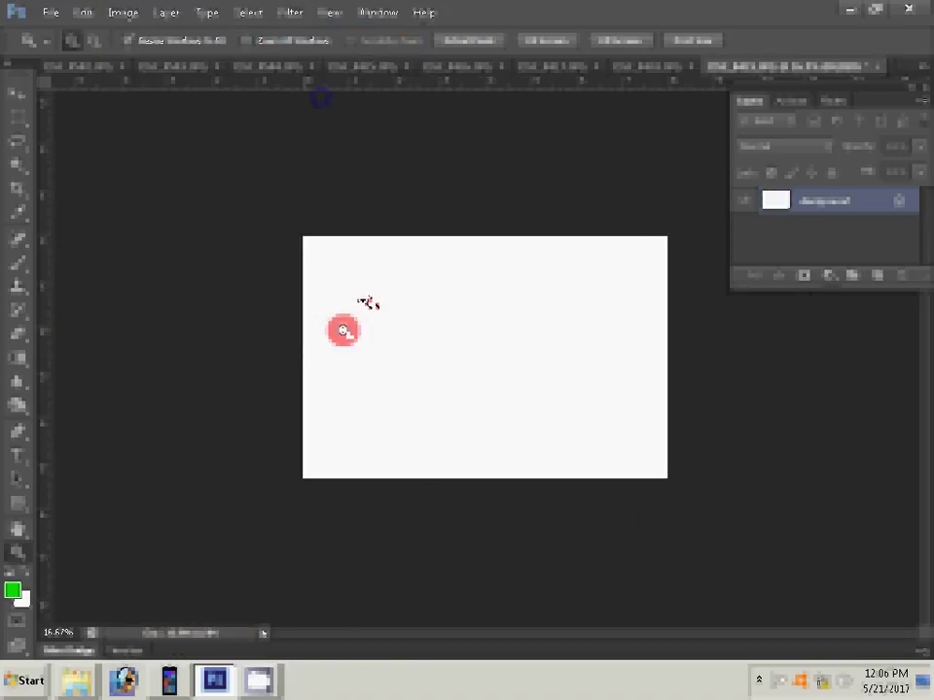
Discard the emptied document and paste the group photo at the waterfall's lower right
{"action": "left_click", "coordinate": [876, 68]}
{"action": "left_click", "coordinate": [470, 268]}
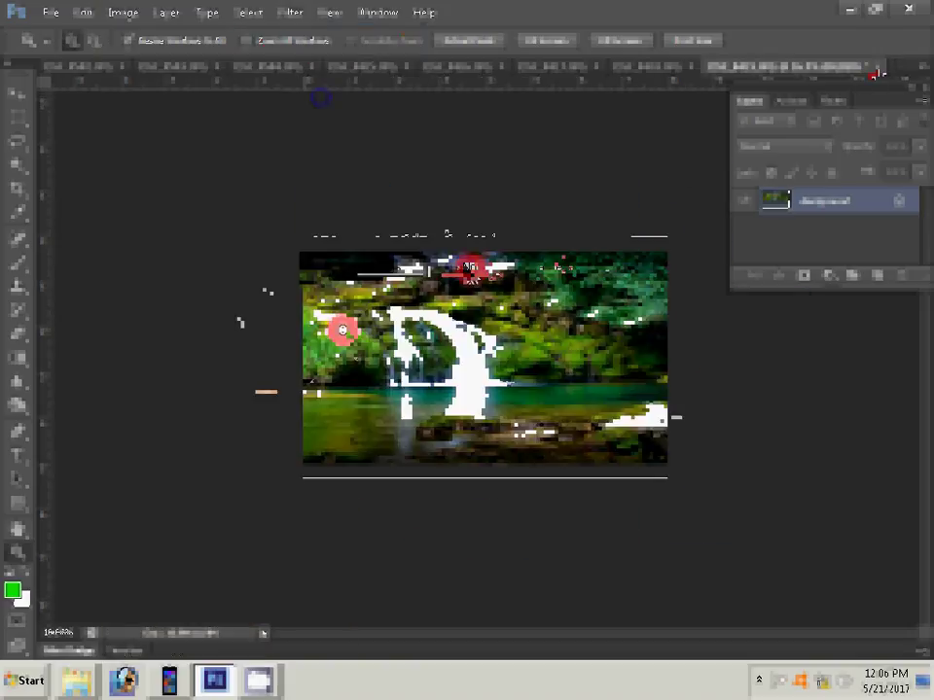
{"action": "left_click", "coordinate": [83, 13]}
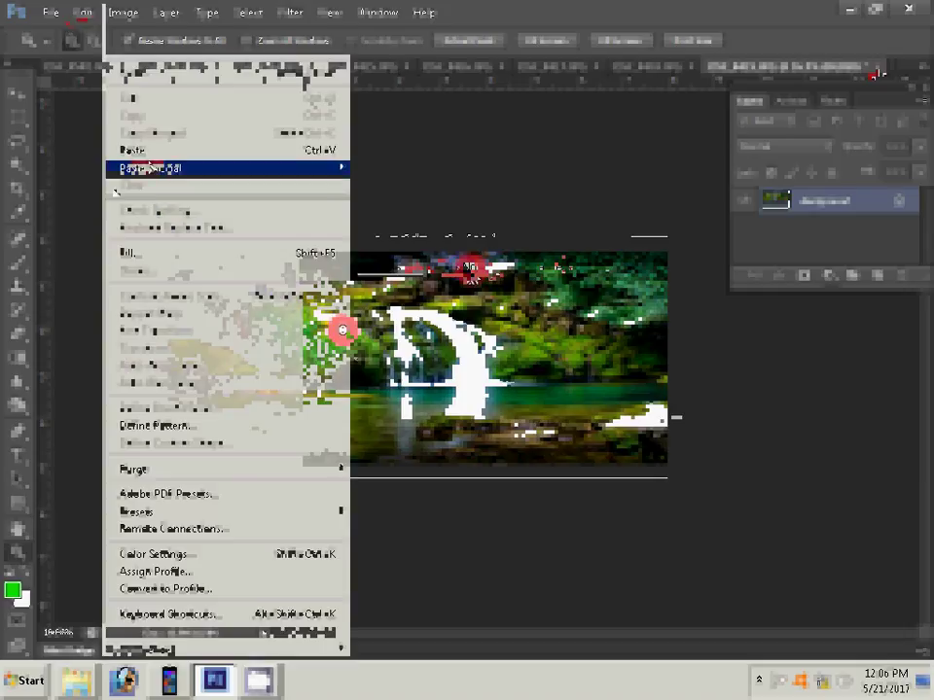
{"action": "left_click", "coordinate": [170, 150]}
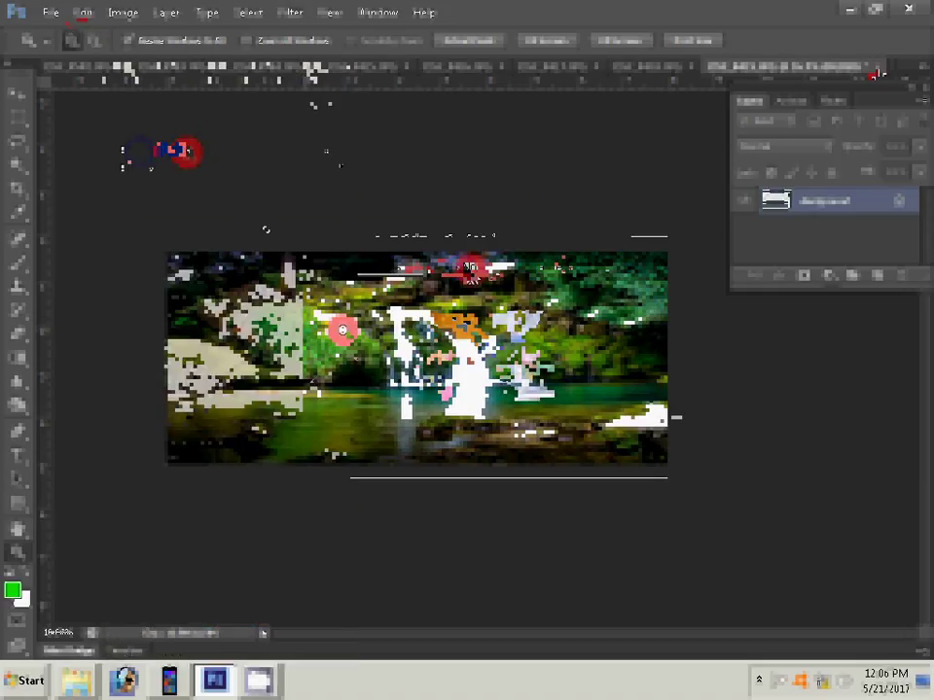
{"action": "left_click_drag", "start_coordinate": [468, 267], "coordinate": [664, 378]}
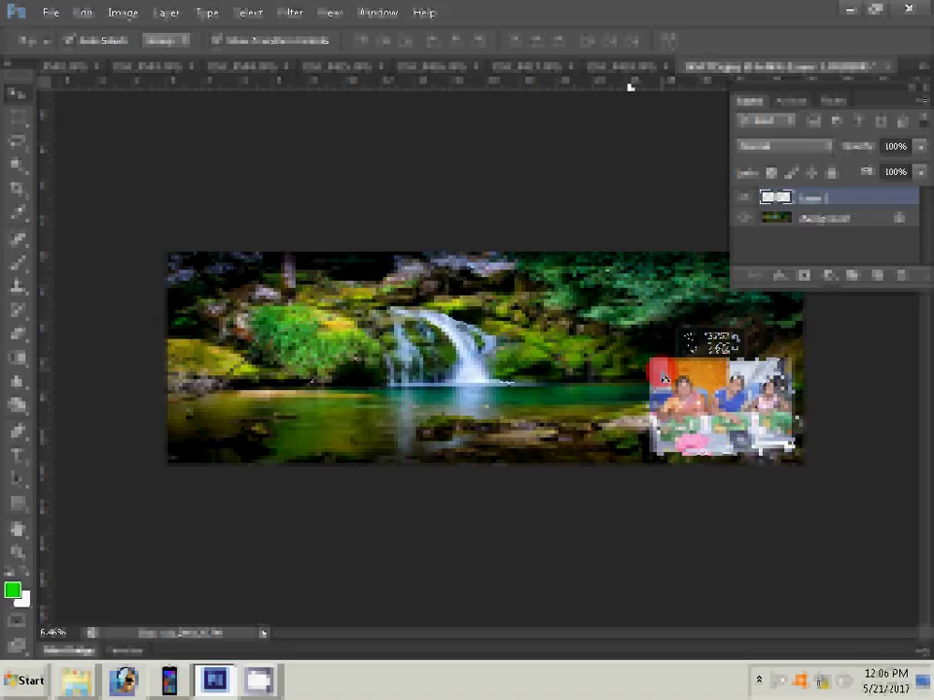
{"action": "key", "text": "ctrl+v"}
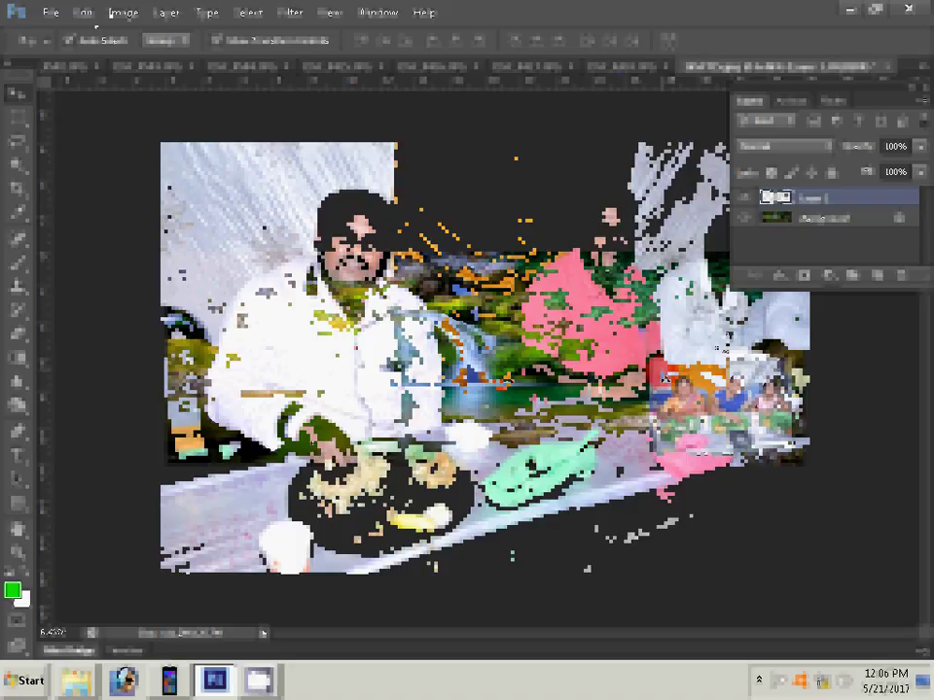
Resize the two-men photo to 8 inches wide, then close it without saving
{"action": "left_click", "coordinate": [123, 12]}
{"action": "left_click", "coordinate": [132, 143]}
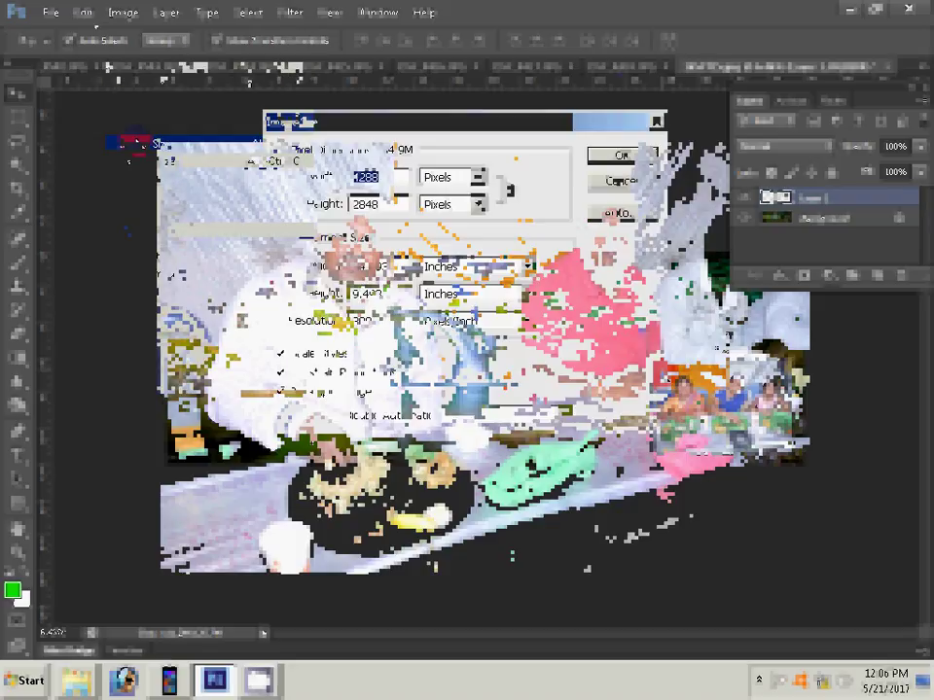
{"action": "key", "text": "Tab"}
{"action": "key", "text": "Tab"}
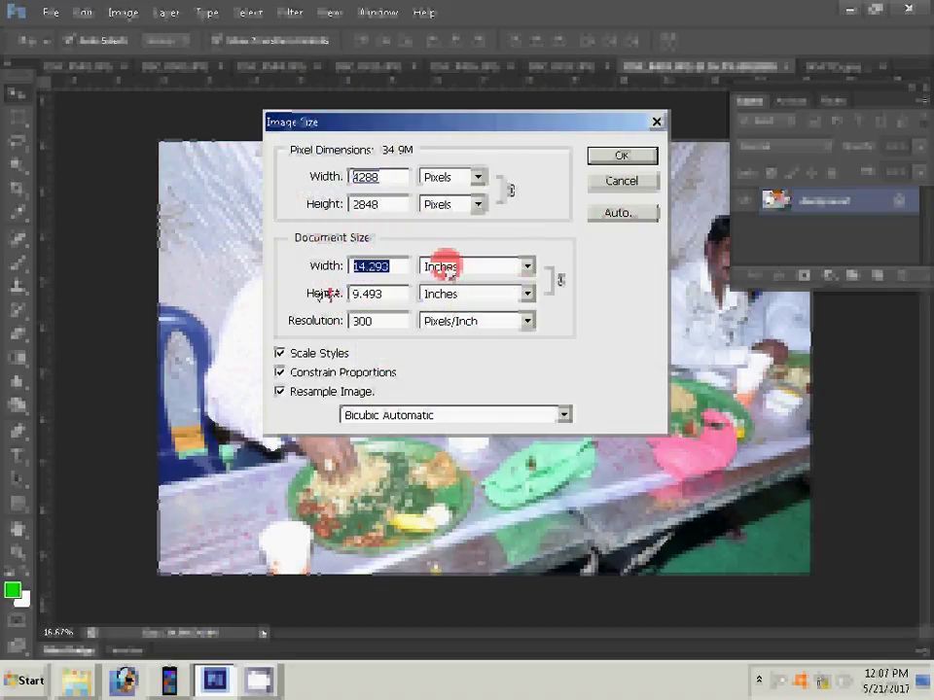
{"action": "type", "text": "8"}
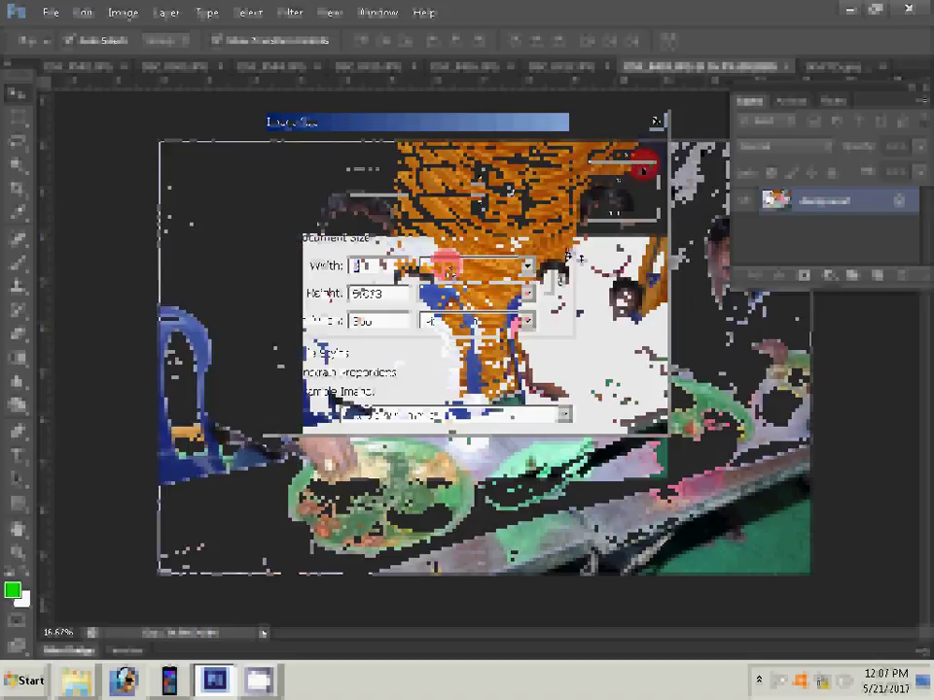
{"action": "left_click", "coordinate": [642, 166]}
{"action": "key", "text": "ctrl+alt+i"}
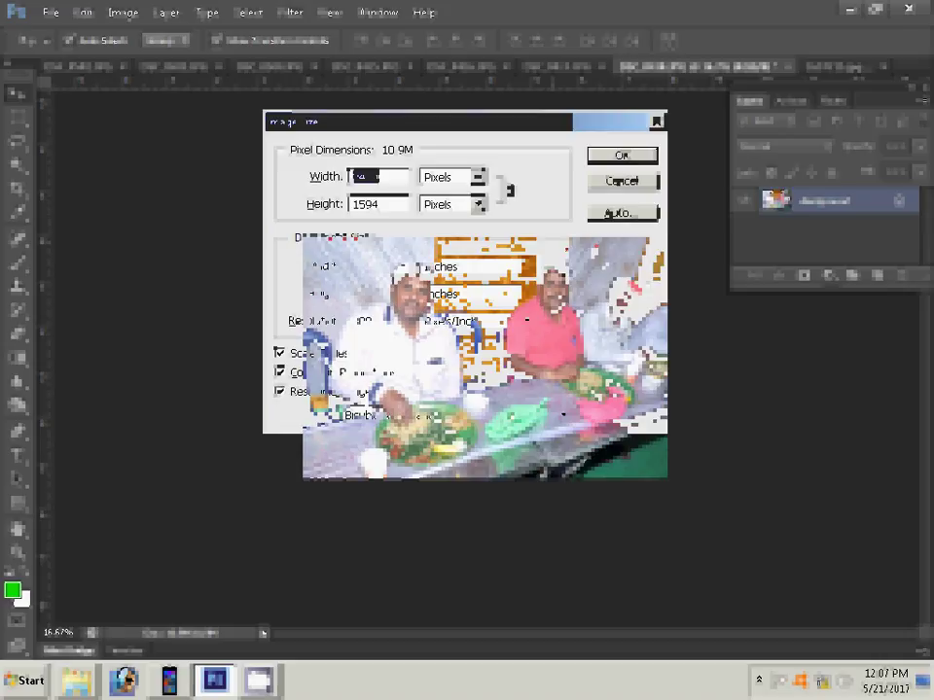
{"action": "left_click", "coordinate": [621, 155]}
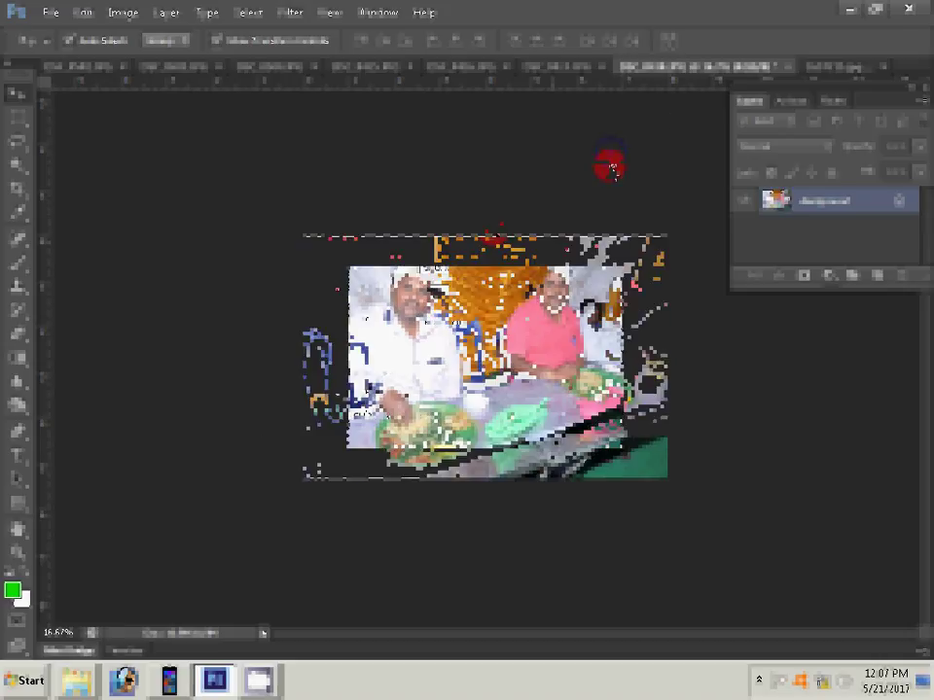
{"action": "left_click", "coordinate": [789, 67]}
{"action": "key", "text": "n"}
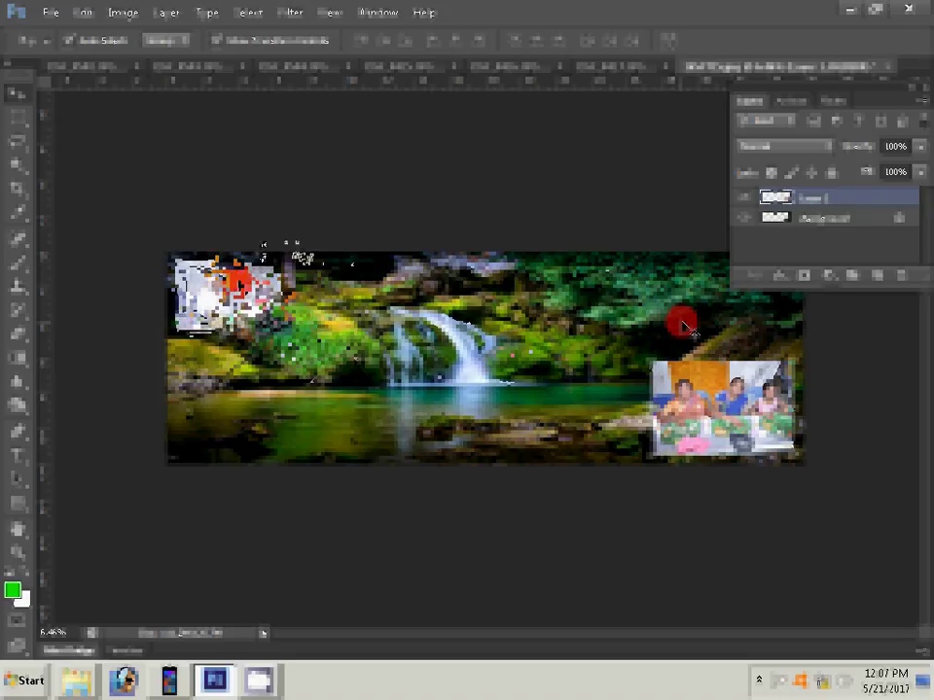
Resize the next event photo to 6 inches wide and close it without saving
{"action": "left_click", "coordinate": [632, 66]}
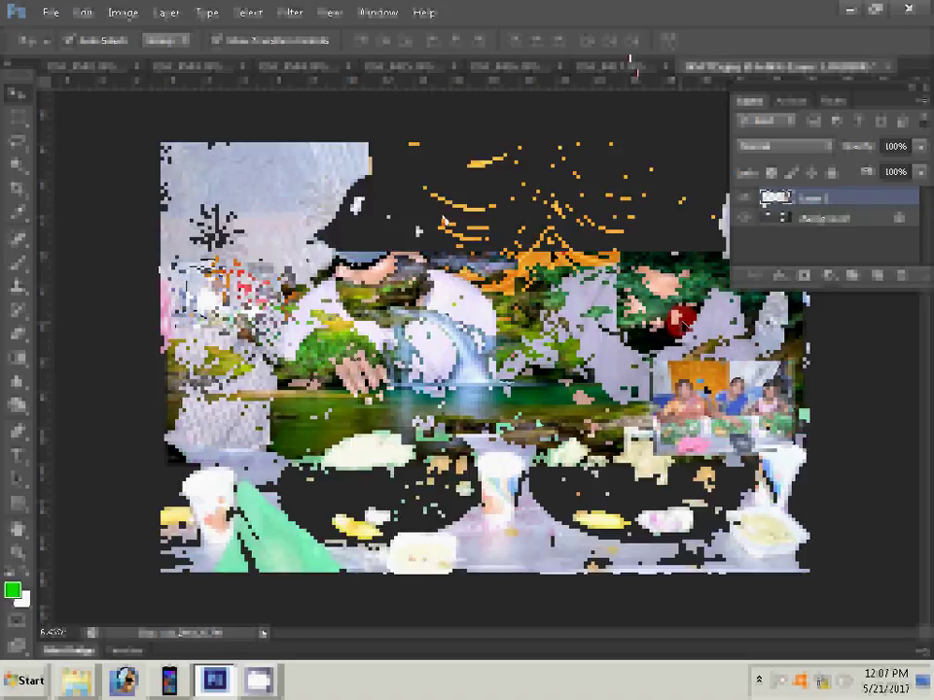
{"action": "key", "text": "ctrl+alt+i"}
{"action": "key", "text": "Tab"}
{"action": "key", "text": "Tab"}
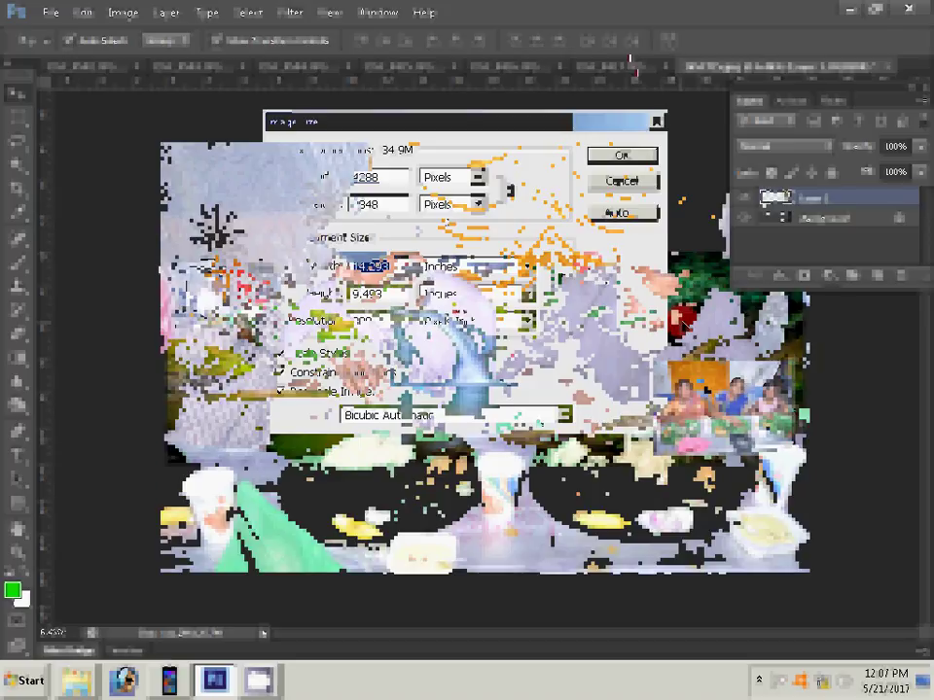
{"action": "type", "text": "655"}
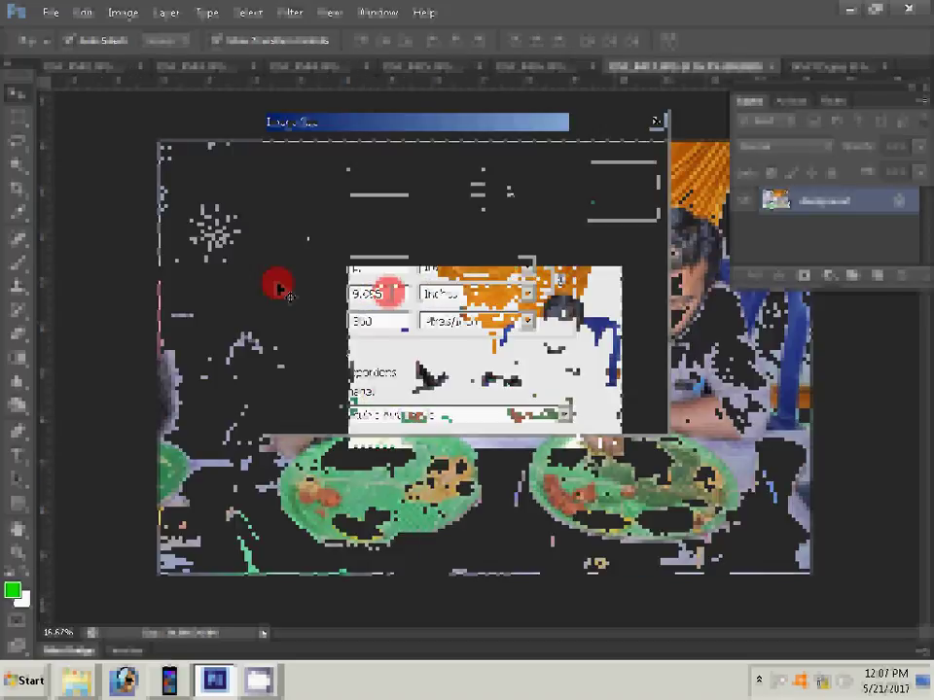
{"action": "left_click", "coordinate": [777, 65]}
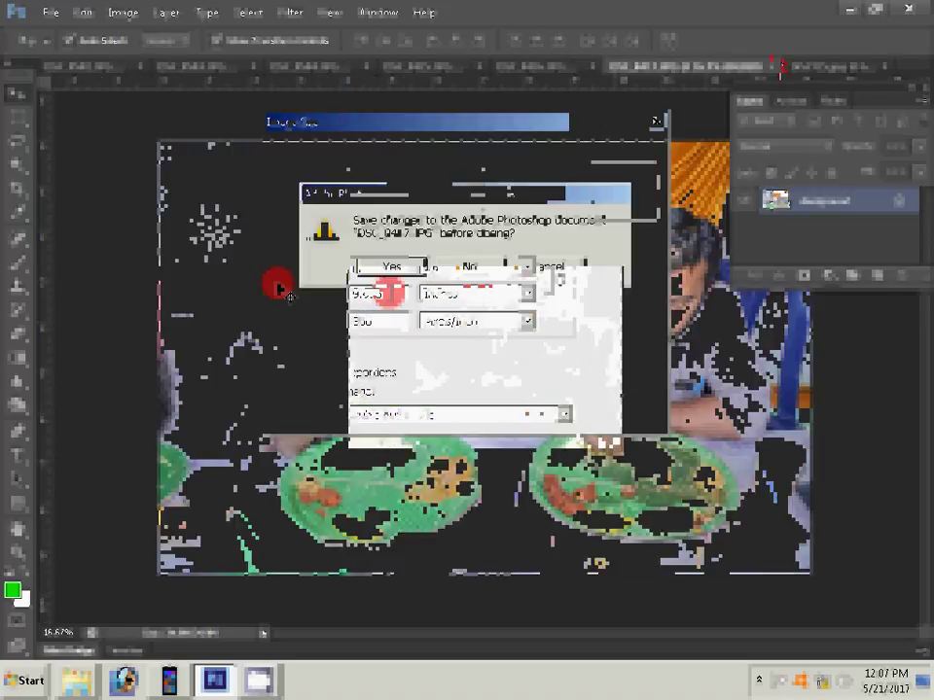
{"action": "left_click", "coordinate": [482, 271]}
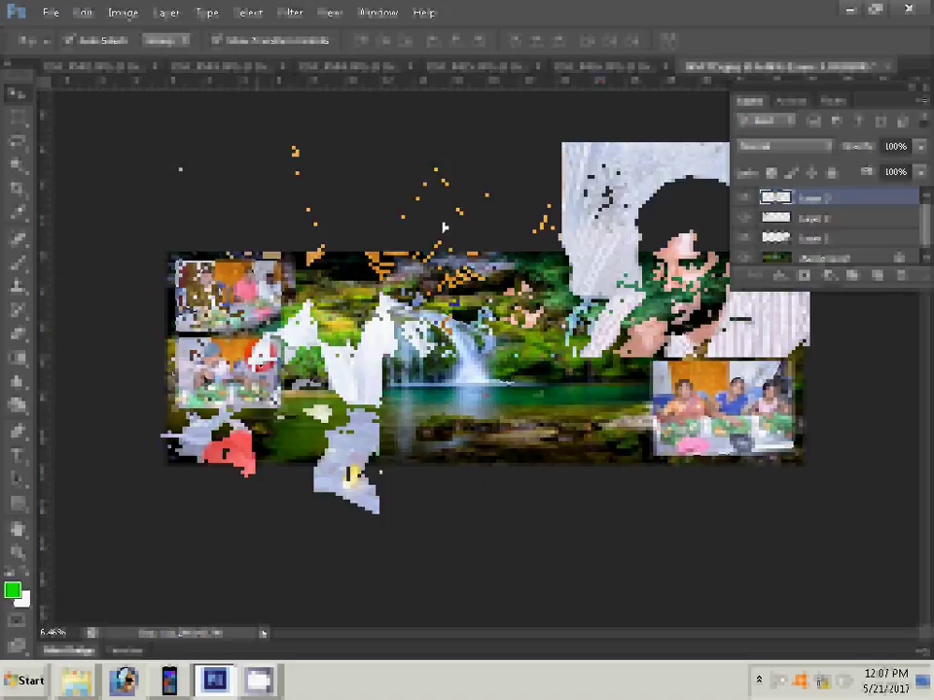
Resize the next event photo to 5 inches wide
{"action": "key", "text": "ctrl+alt+i"}
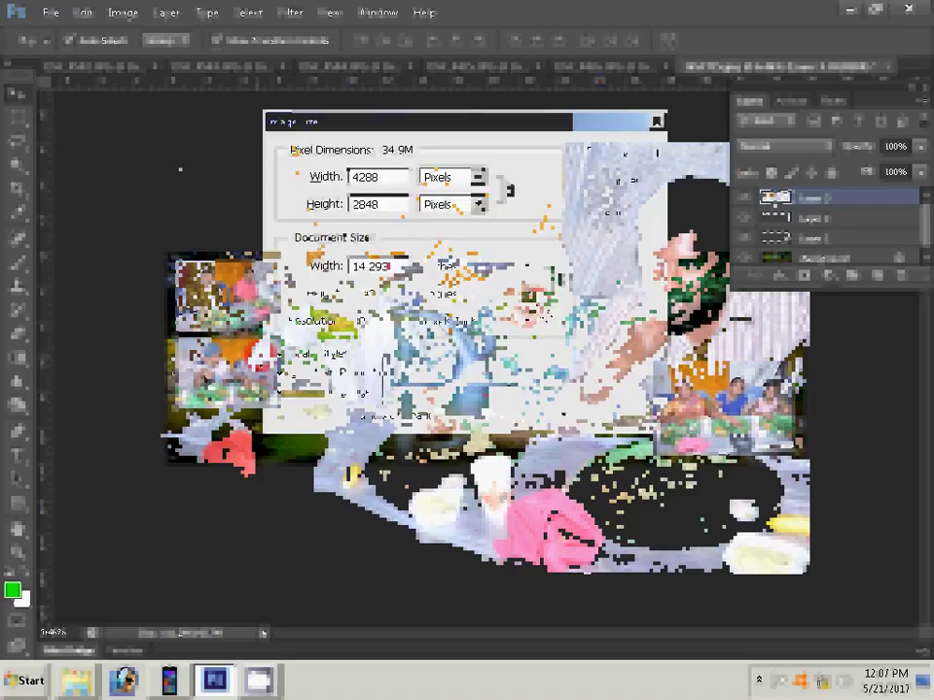
{"action": "key", "text": "Tab"}
{"action": "key", "text": "Tab"}
{"action": "type", "text": "5"}
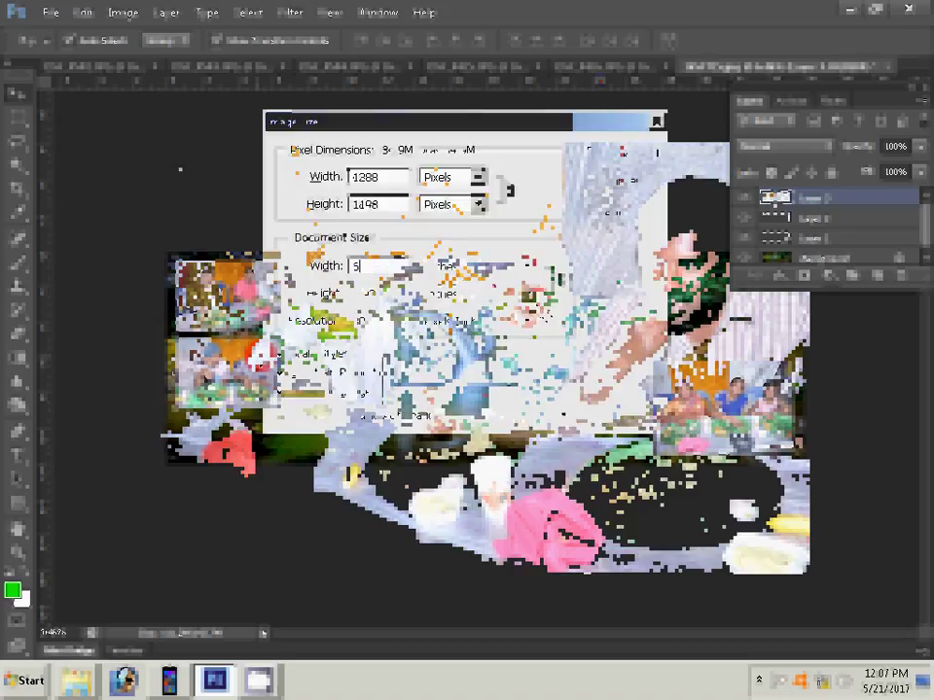
{"action": "key", "text": "Return"}
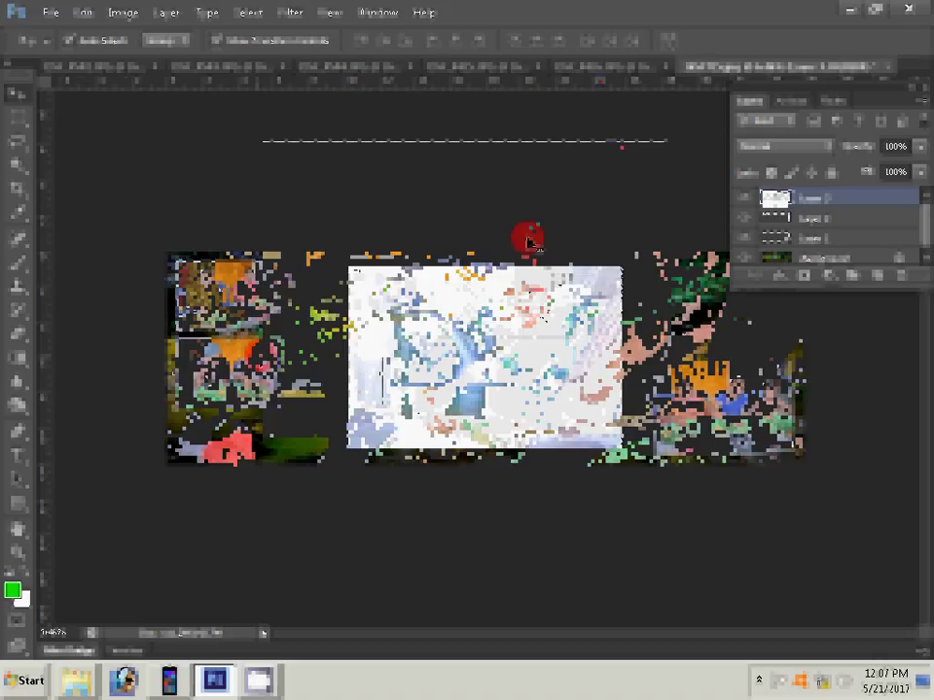
Close the used photo without saving and paste it among the collage's left-side photos
{"action": "left_click", "coordinate": [746, 66]}
{"action": "left_click", "coordinate": [473, 266]}
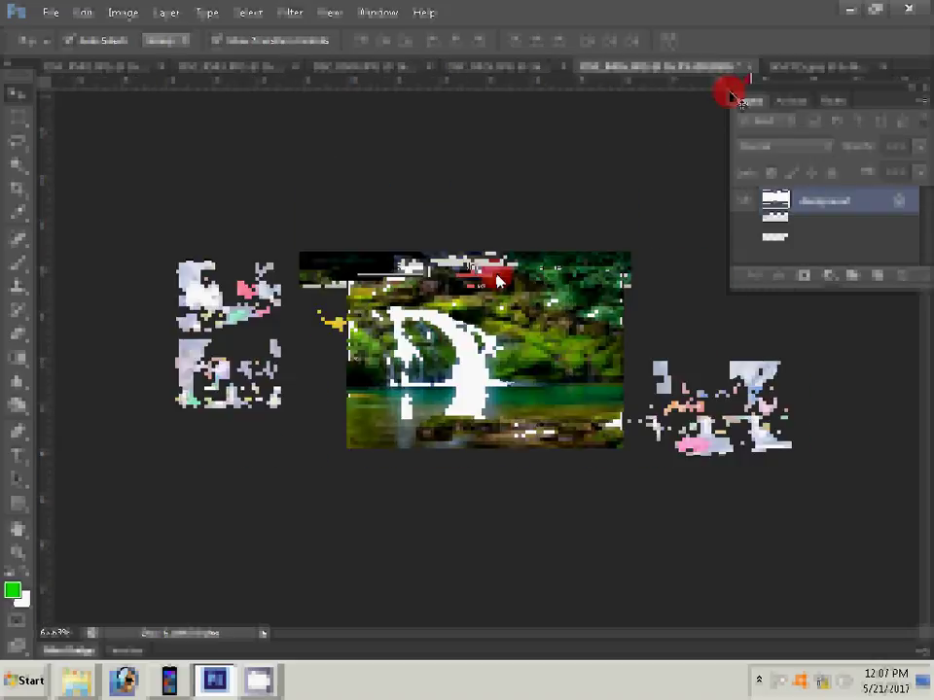
{"action": "key", "text": "ctrl+v"}
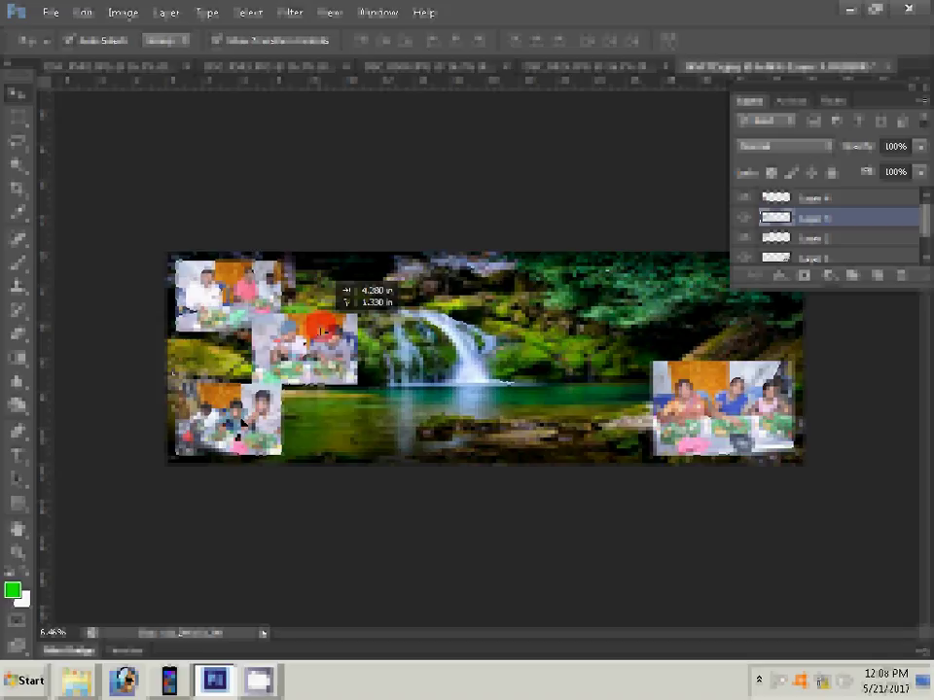
{"action": "left_click_drag", "start_coordinate": [321, 330], "coordinate": [299, 347]}
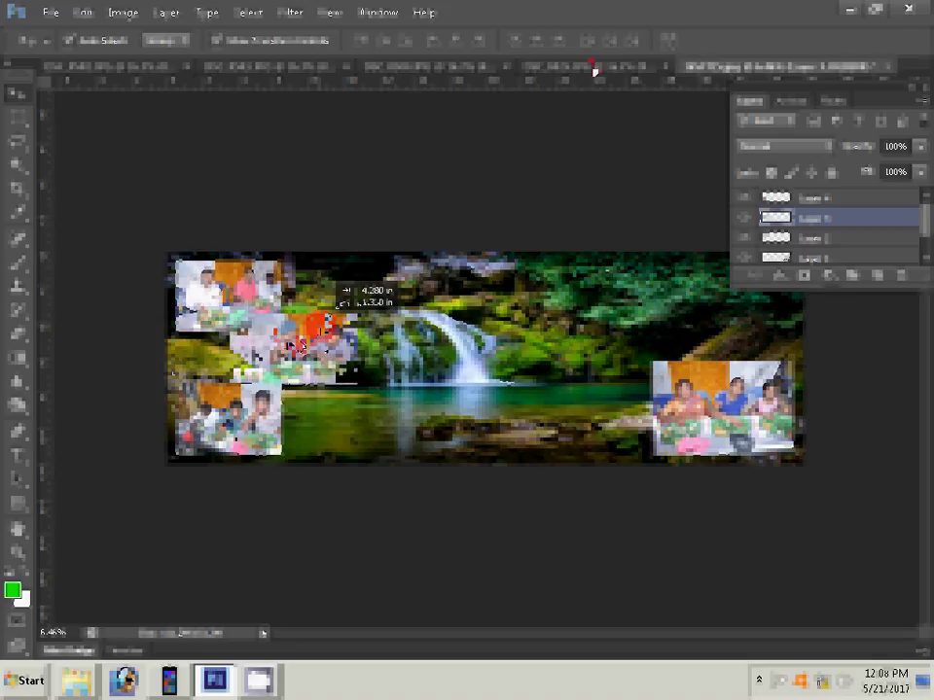
{"action": "key", "text": "ctrl+alt+i"}
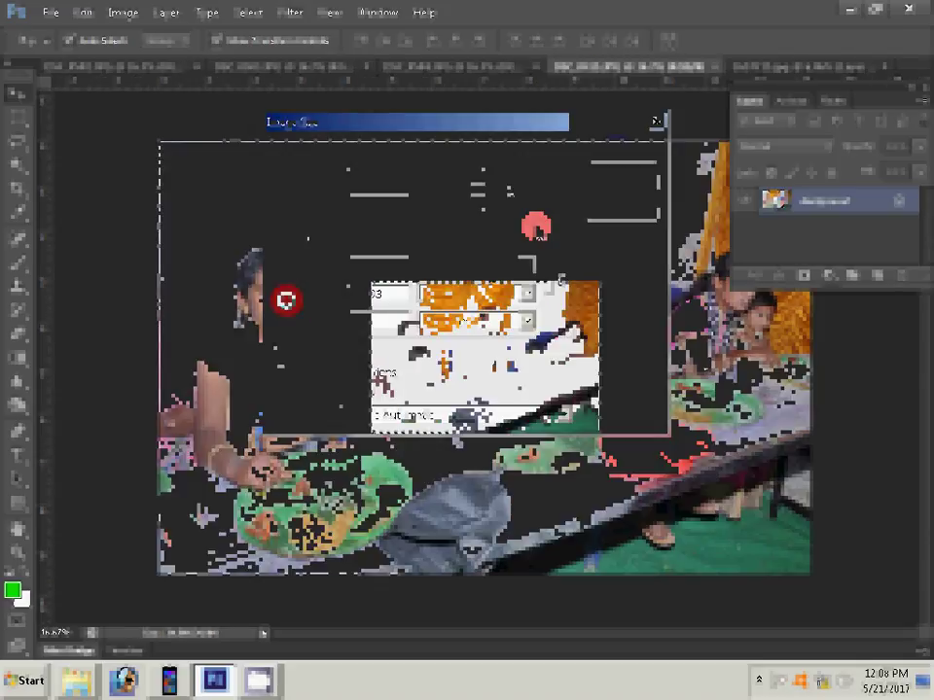
Close DSC_0415 without saving and move the pasted photo toward the collage's top
{"action": "left_click", "coordinate": [700, 66]}
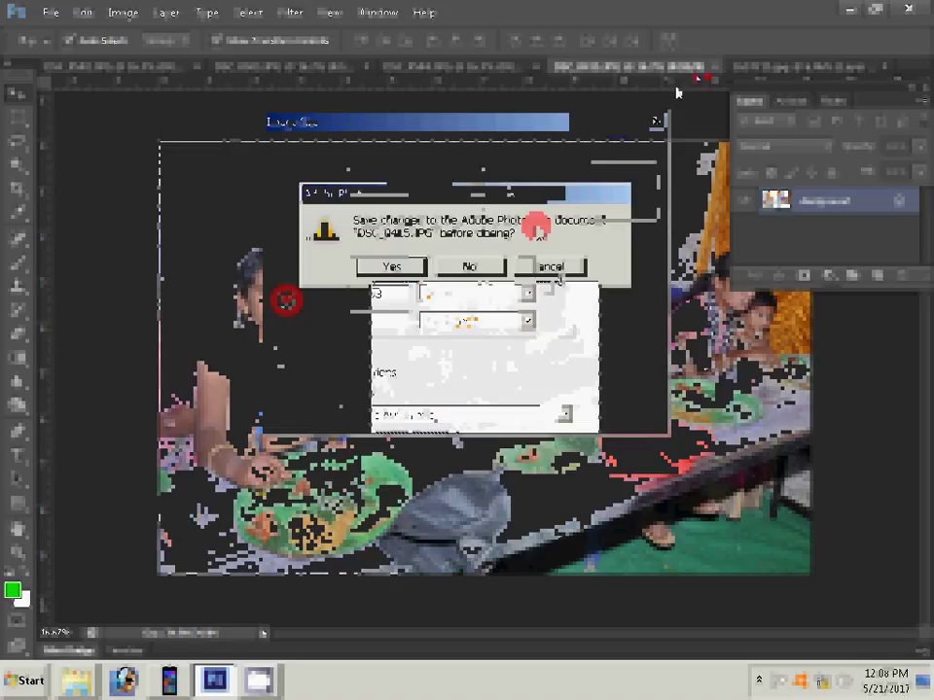
{"action": "left_click", "coordinate": [481, 264]}
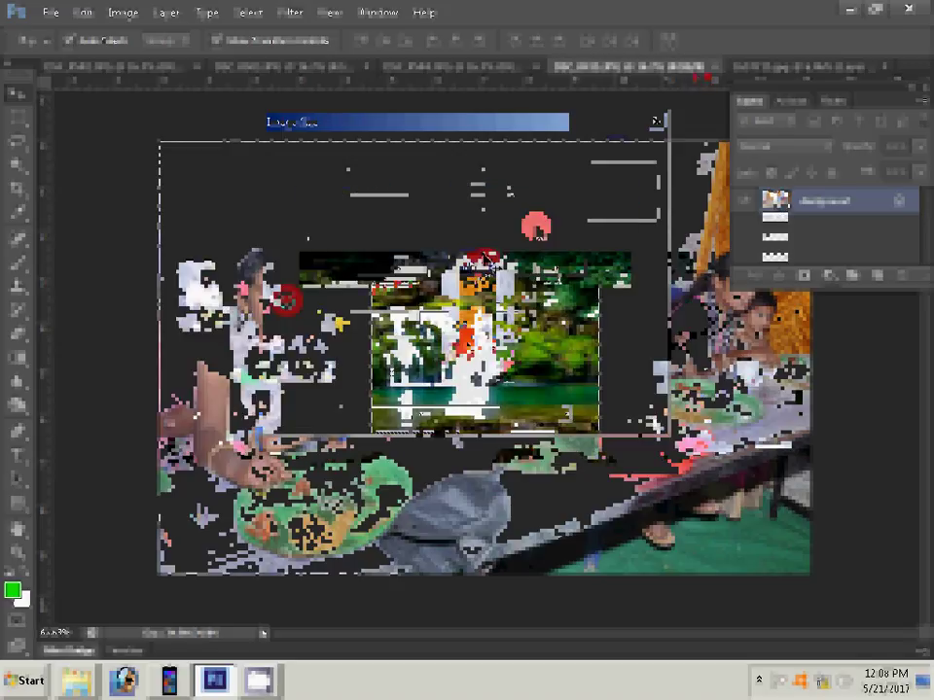
{"action": "key", "text": "ctrl+t"}
{"action": "left_click_drag", "start_coordinate": [414, 290], "coordinate": [391, 233]}
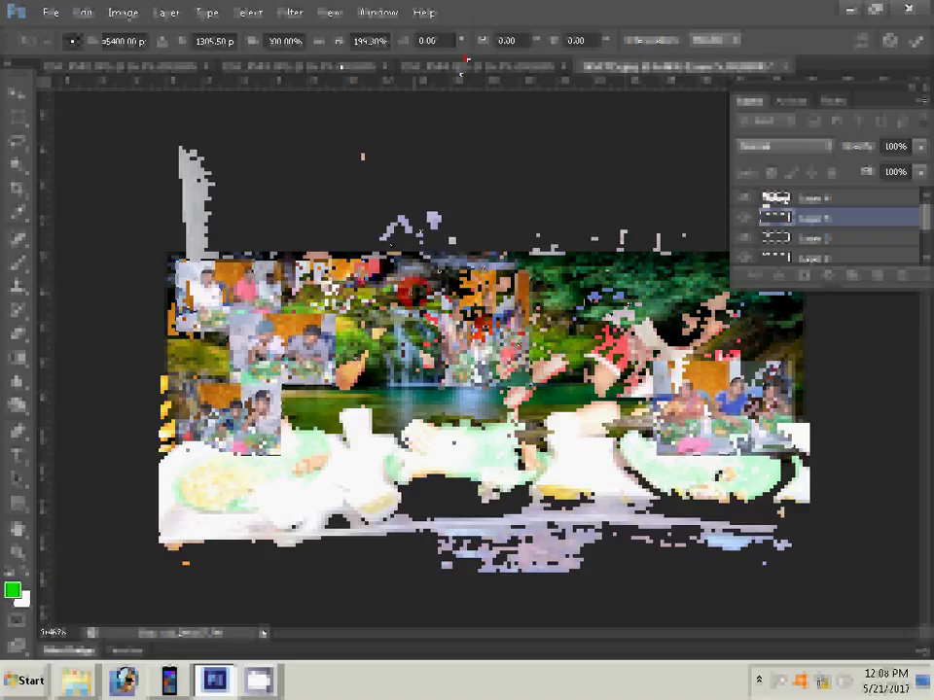
Set the next photo's document width to 5 inches
{"action": "key", "text": "ctrl+alt+i"}
{"action": "key", "text": "Tab"}
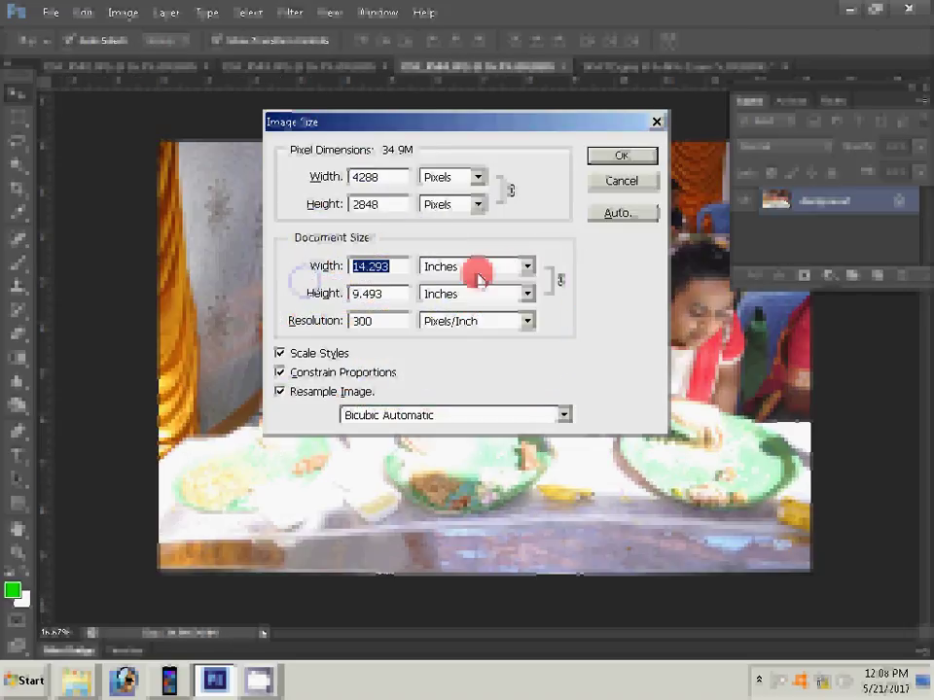
{"action": "type", "text": "5"}
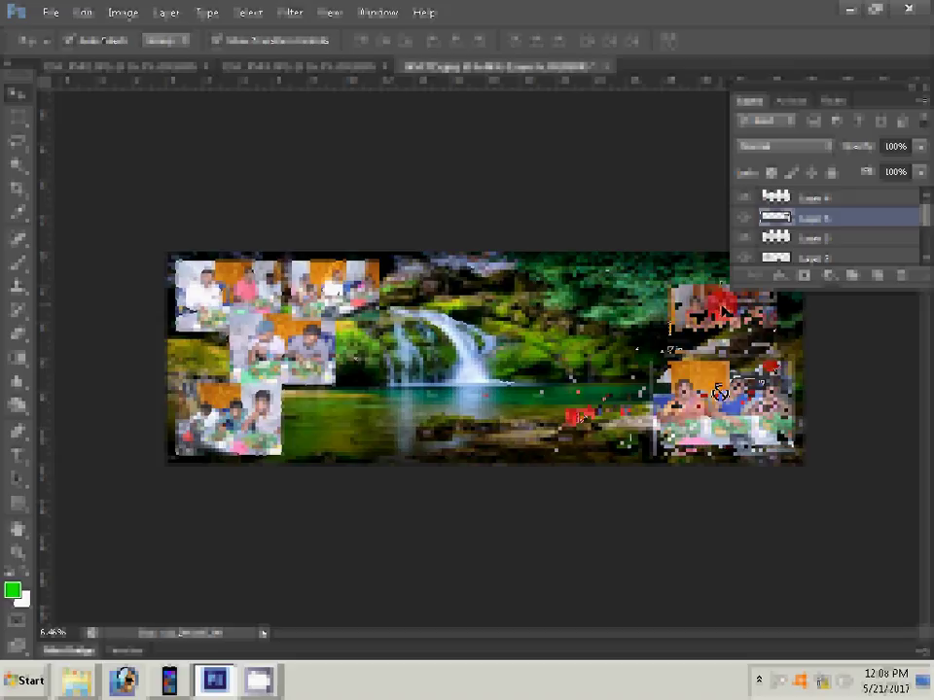
Move a photo up to the collage's top right and bring up the dining photo
{"action": "left_click_drag", "start_coordinate": [719, 392], "coordinate": [681, 296]}
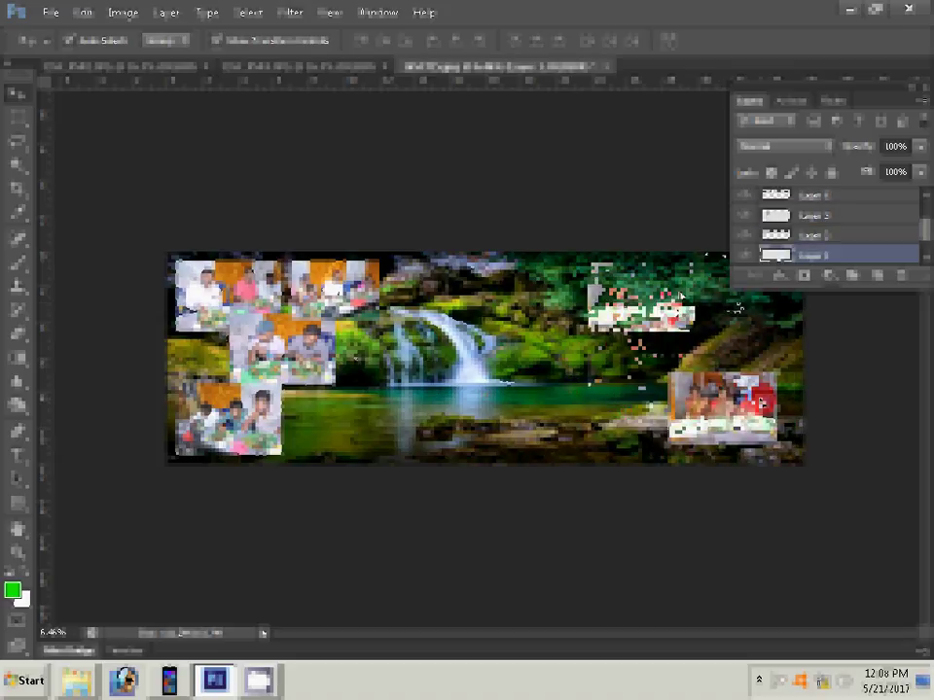
{"action": "key", "text": "ctrl+v"}
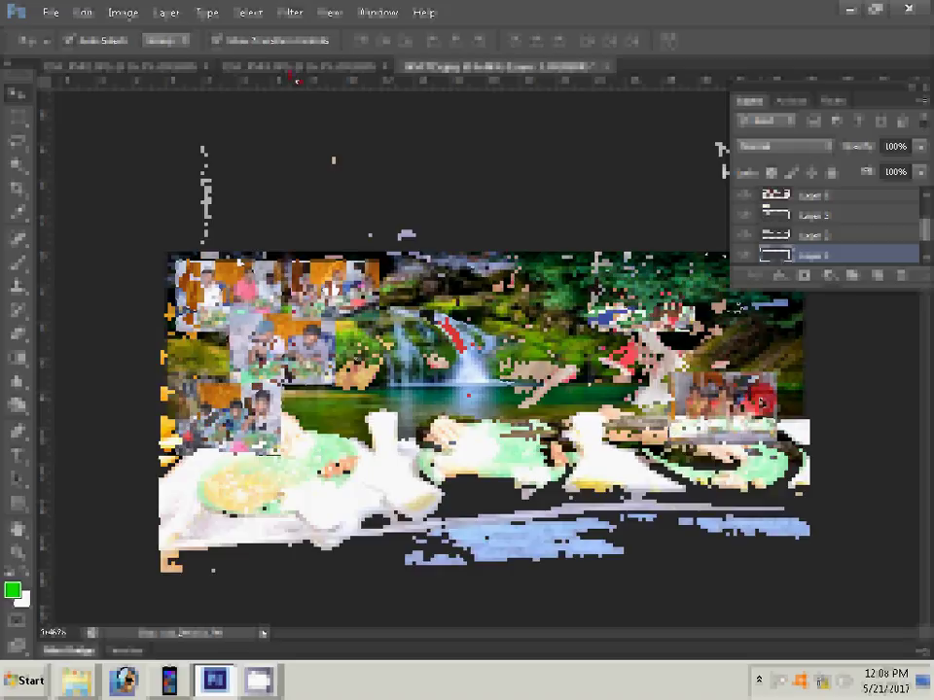
{"action": "key", "text": "ctrl+z"}
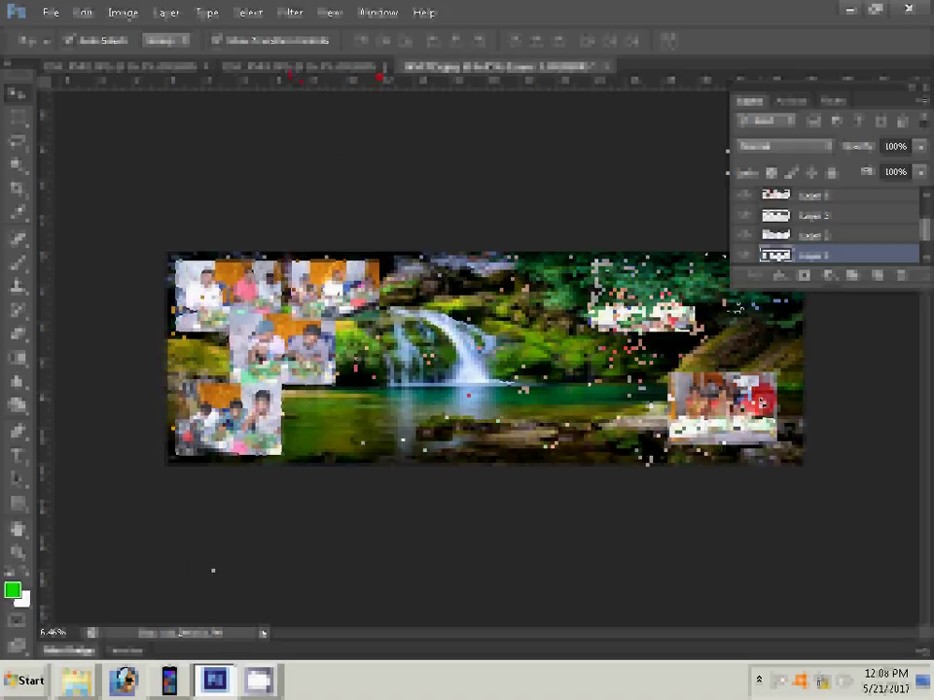
{"action": "key", "text": "ctrl+z"}
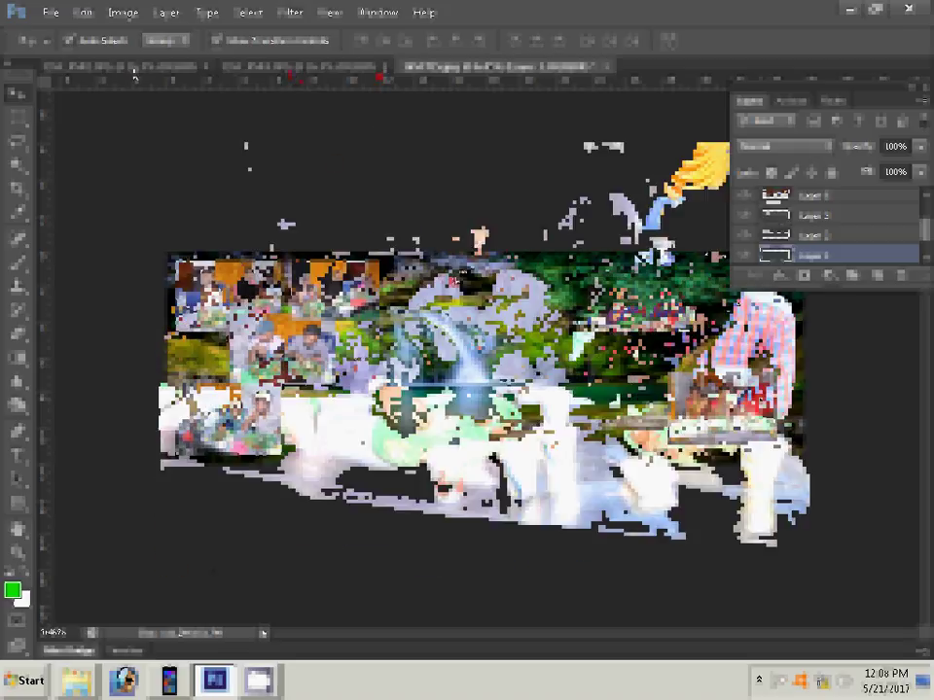
{"action": "left_click", "coordinate": [808, 101]}
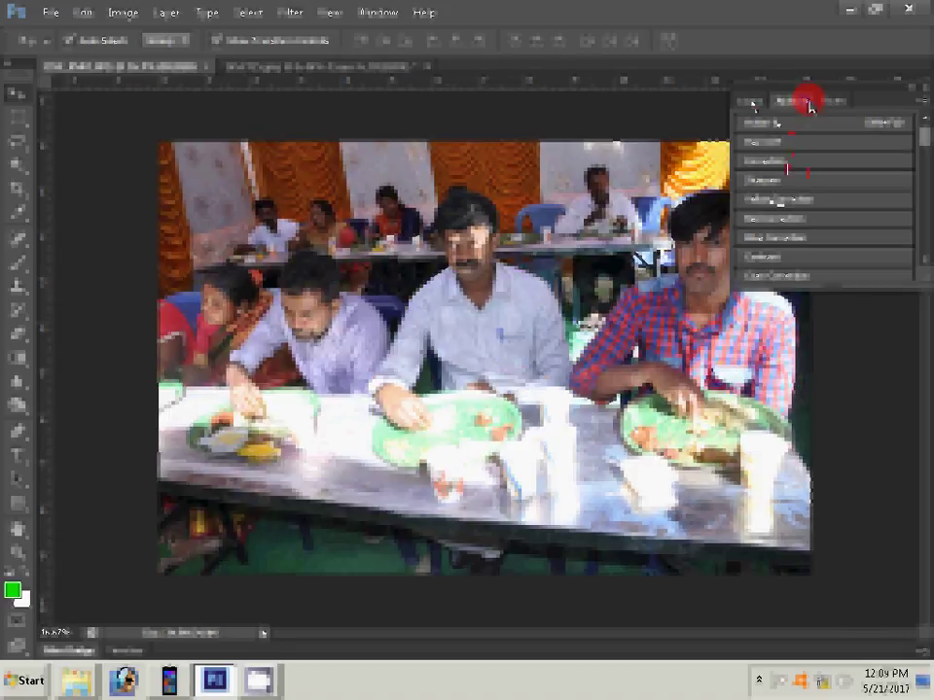
Resize the dining photo to 5 inches, close it unsaved, and nudge its pasted copy into place
{"action": "key", "text": "ctrl+alt+i"}
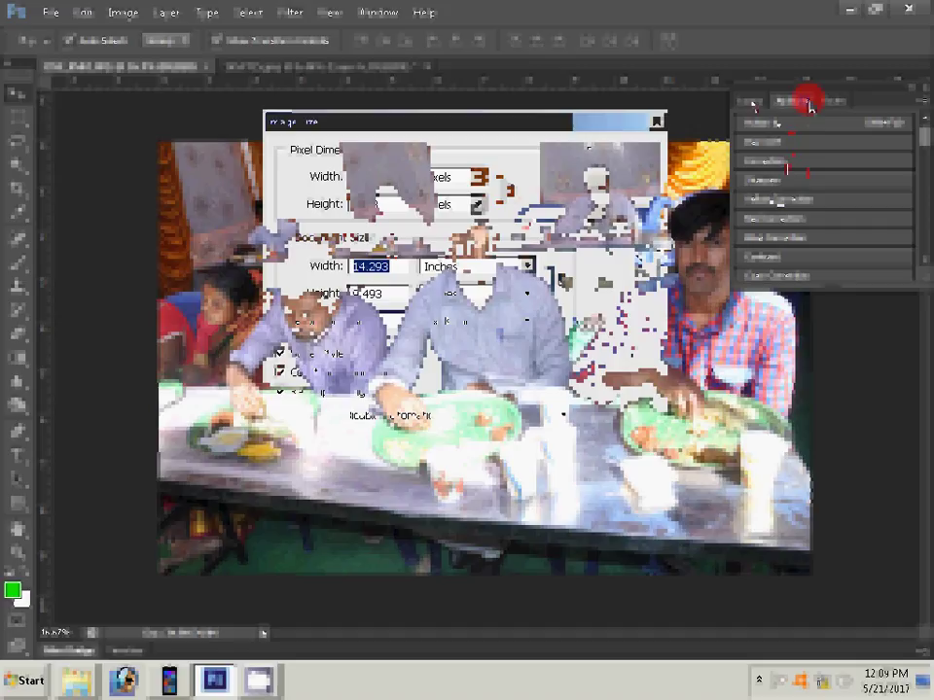
{"action": "type", "text": "5"}
{"action": "key", "text": "Return"}
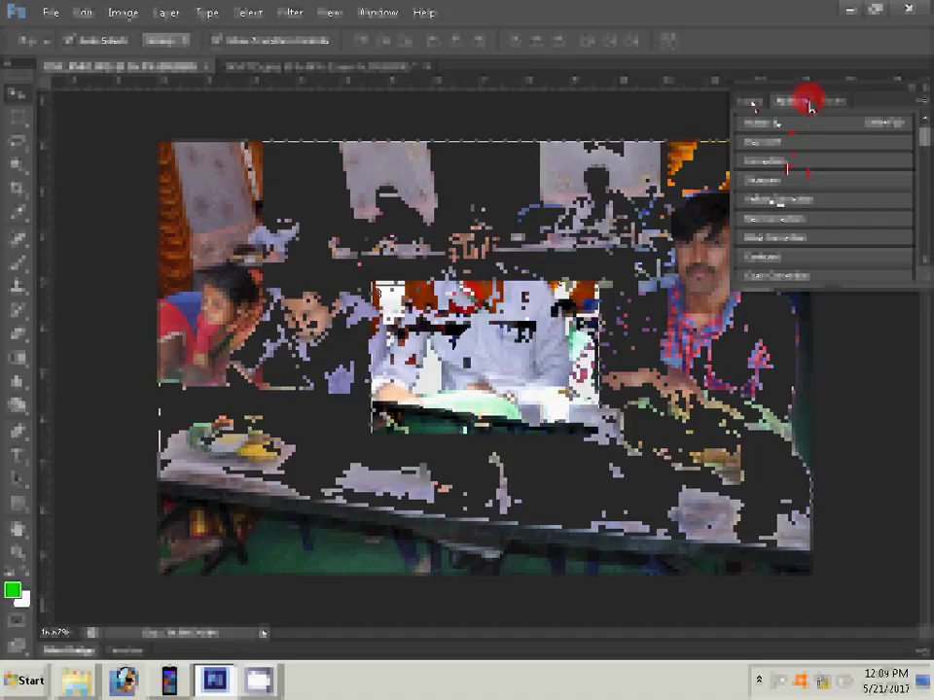
{"action": "left_click", "coordinate": [749, 101]}
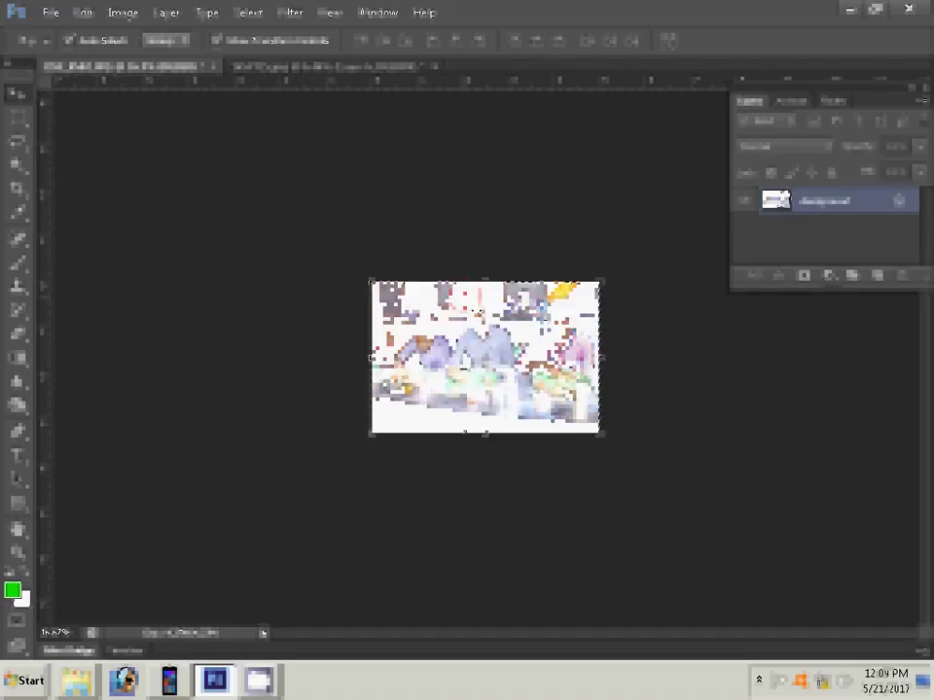
{"action": "left_click", "coordinate": [215, 66]}
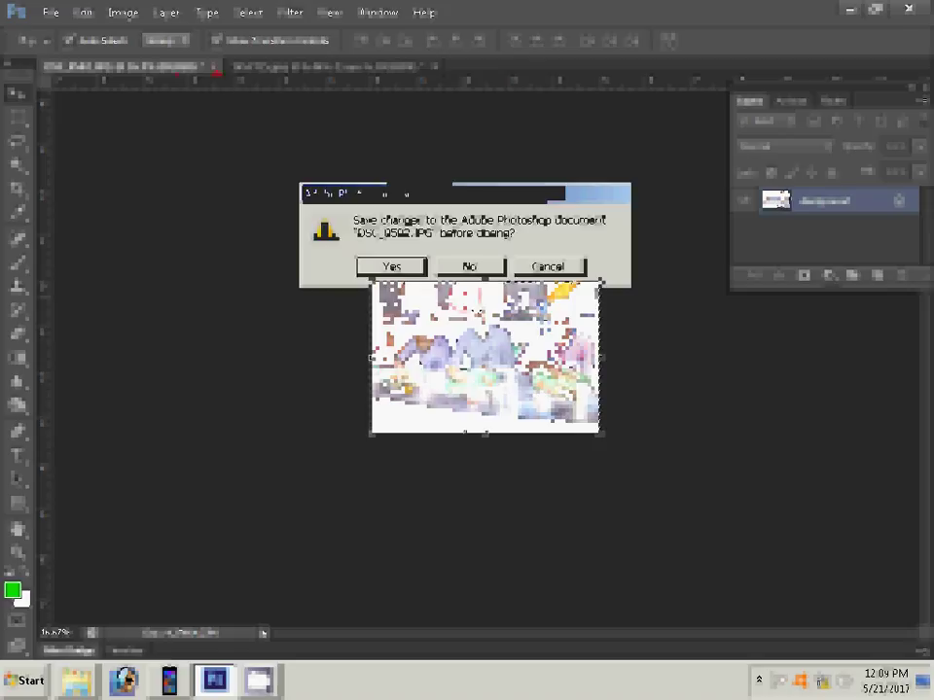
{"action": "left_click", "coordinate": [469, 266]}
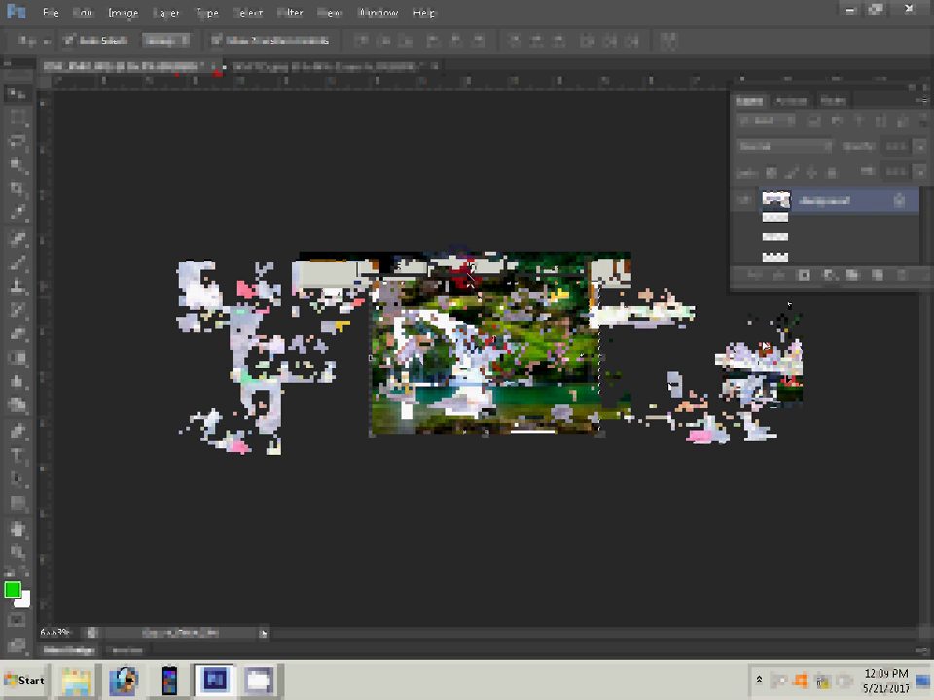
{"action": "left_click_drag", "start_coordinate": [764, 347], "coordinate": [755, 328]}
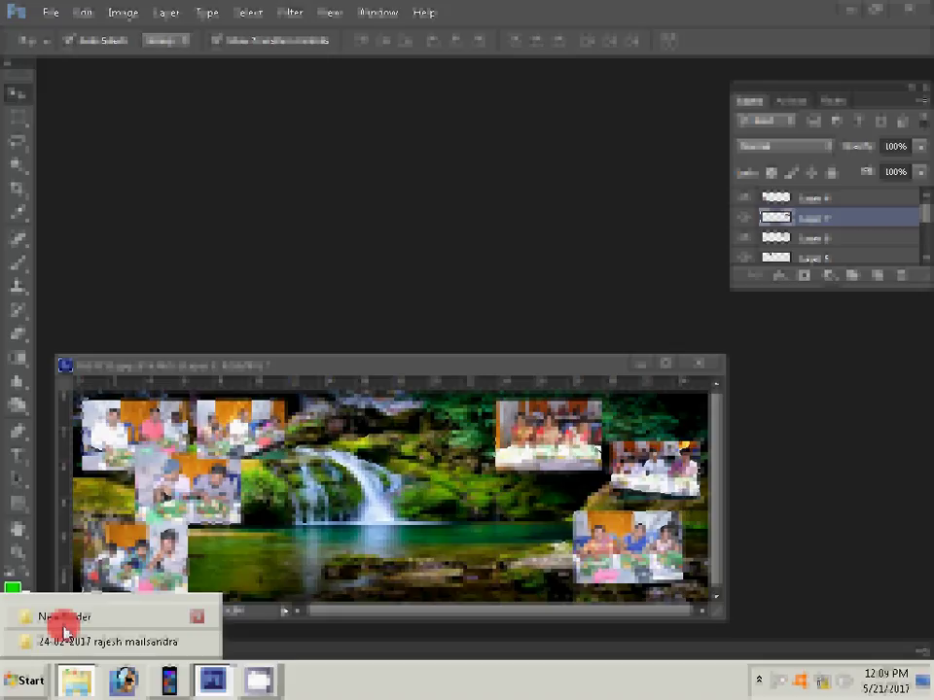
Open the event photo folder and scroll to the DSC_05xx photos
{"action": "left_click", "coordinate": [88, 640]}
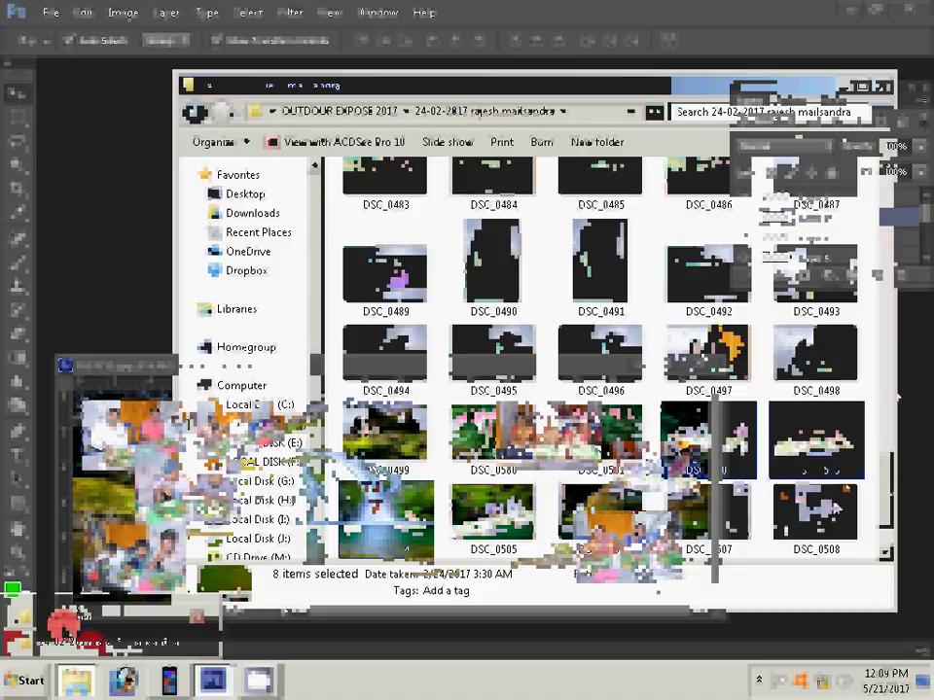
{"action": "scroll", "coordinate": [888, 494], "scroll_direction": "up", "scroll_amount": 5}
{"action": "scroll", "coordinate": [888, 494], "scroll_direction": "up", "scroll_amount": 5}
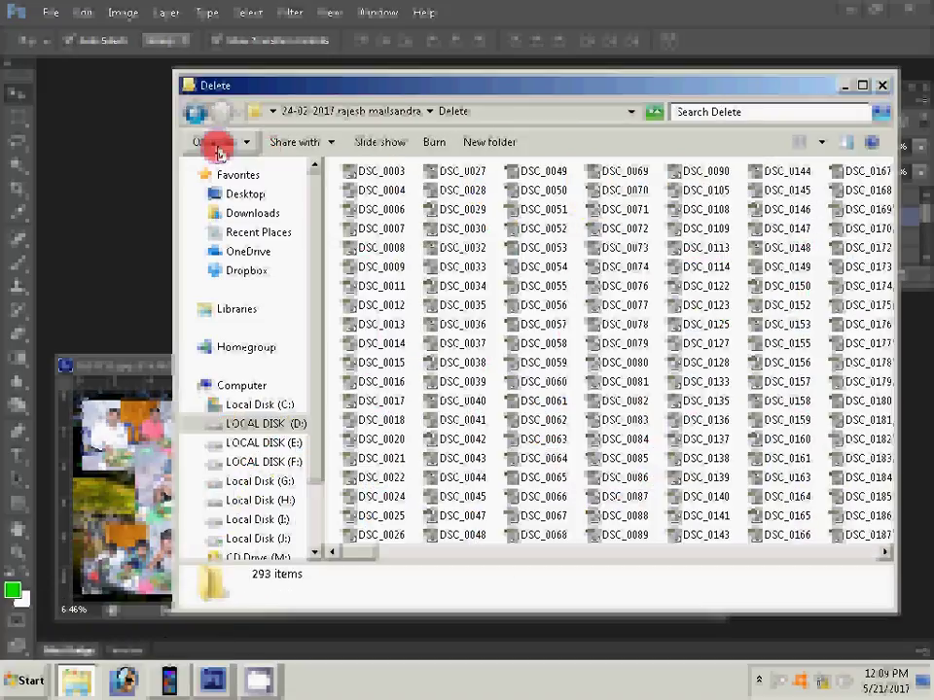
{"action": "left_click", "coordinate": [217, 153]}
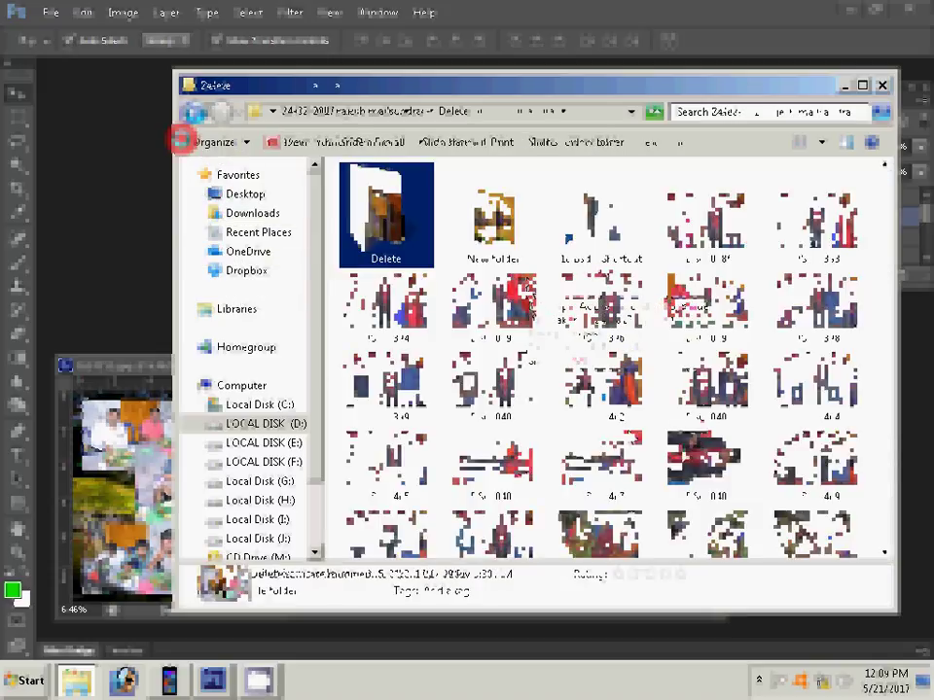
{"action": "scroll", "coordinate": [672, 463], "scroll_direction": "down", "scroll_amount": 3}
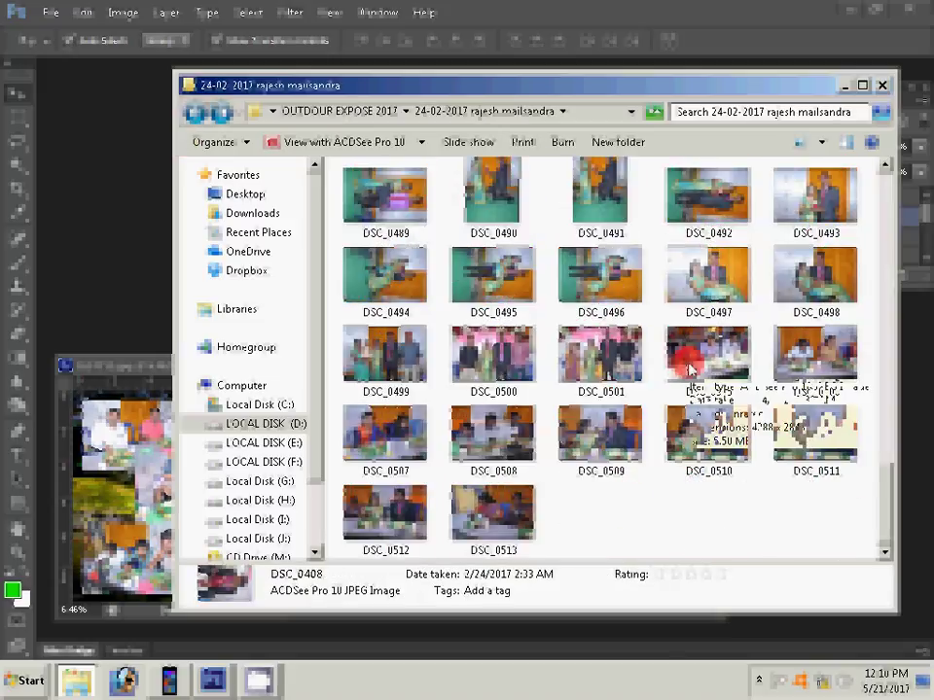
Select DSC_0505–DSC_0508 and DSC_0513 and drag them into Photoshop
{"action": "left_click", "coordinate": [689, 368]}
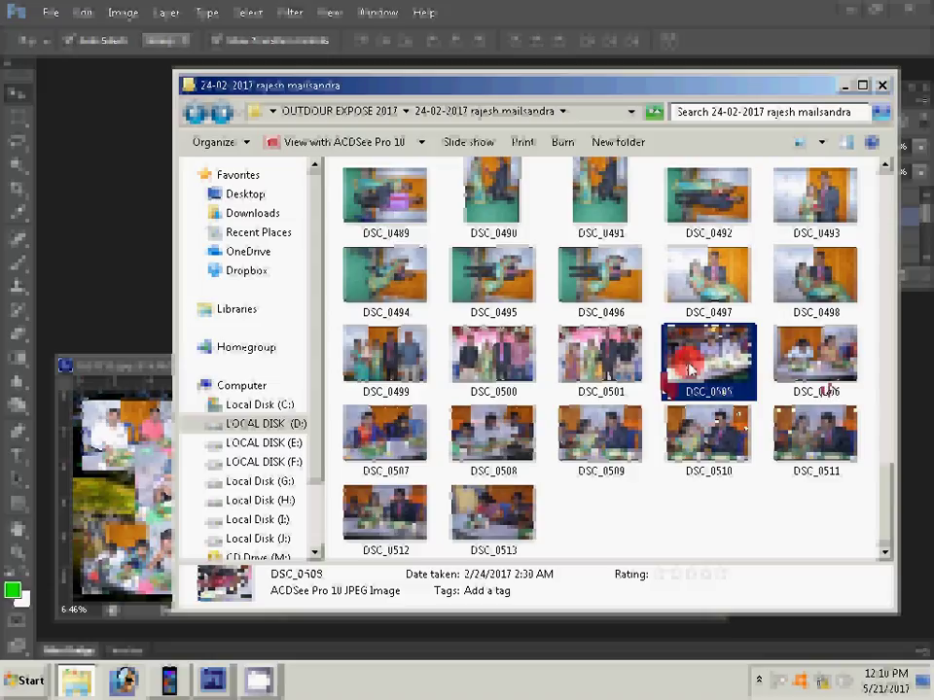
{"action": "key", "text": "shift+Right"}
{"action": "key", "text": "shift+Right"}
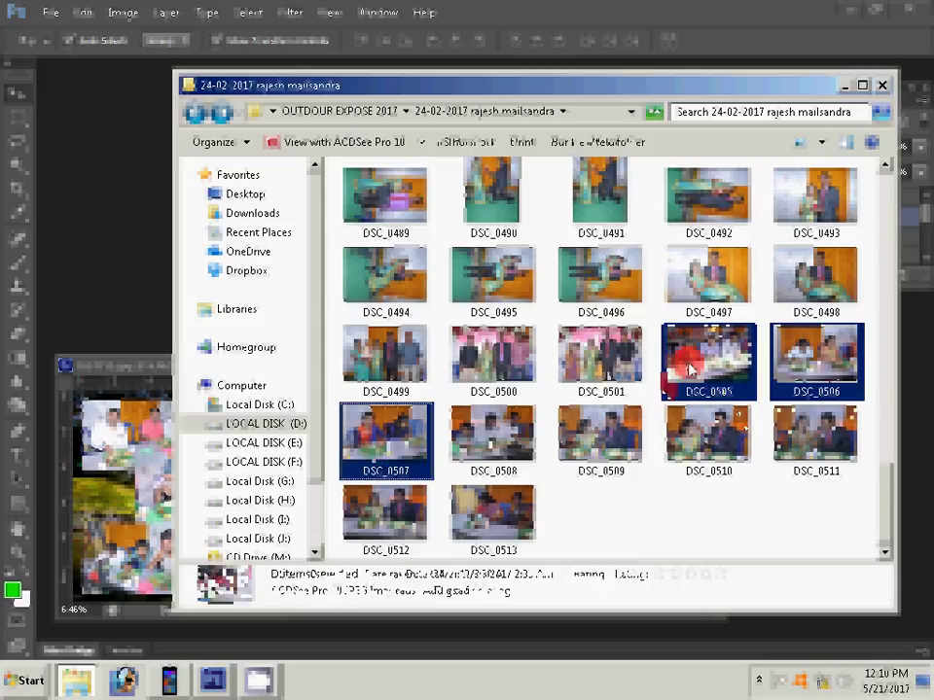
{"action": "left_click", "coordinate": [491, 437], "text": "ctrl"}
{"action": "left_click", "coordinate": [491, 516], "text": "ctrl"}
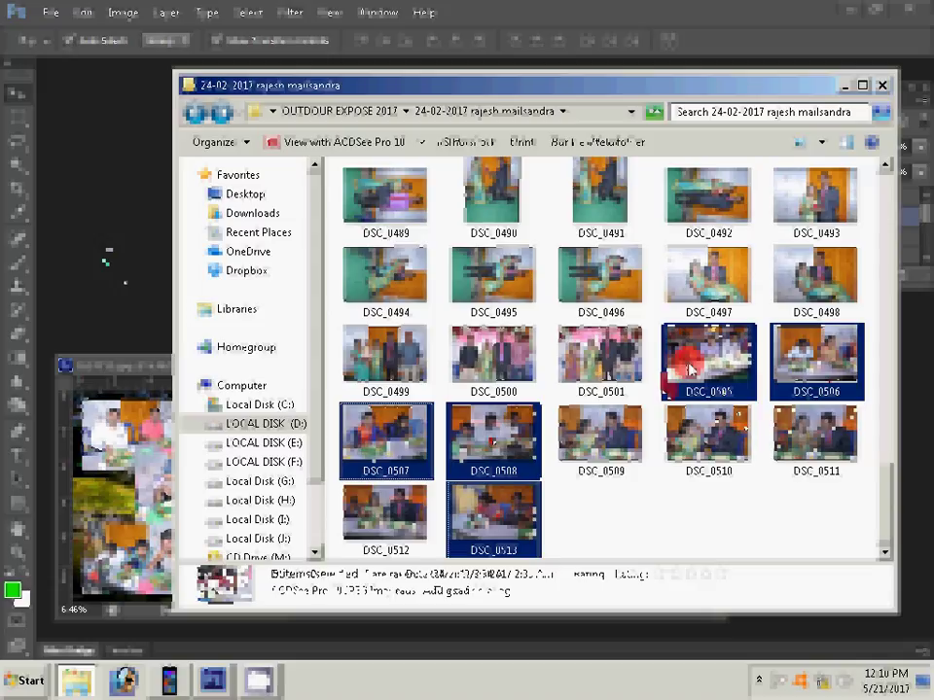
{"action": "left_click_drag", "start_coordinate": [689, 368], "coordinate": [110, 256]}
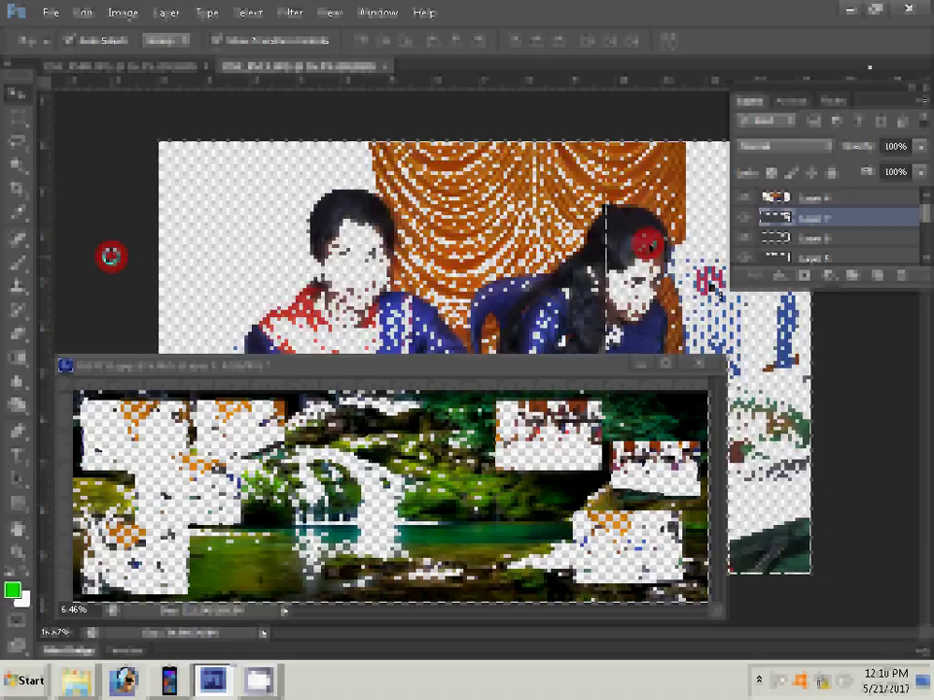
Apply the new image size to the two-women photo and close its source without saving
{"action": "key", "text": "ctrl+alt+i"}
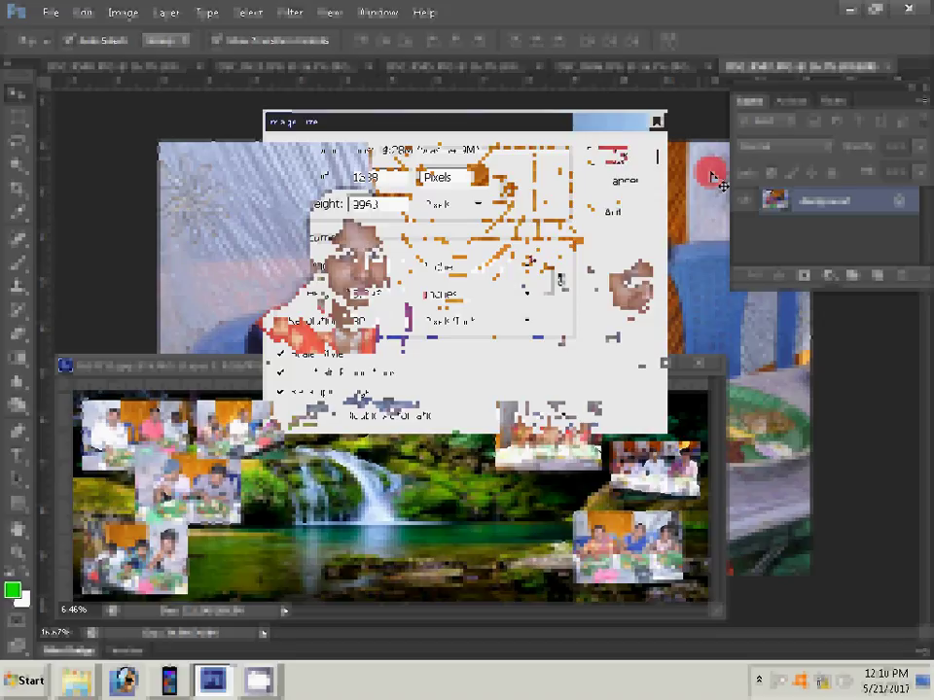
{"action": "key", "text": "Return"}
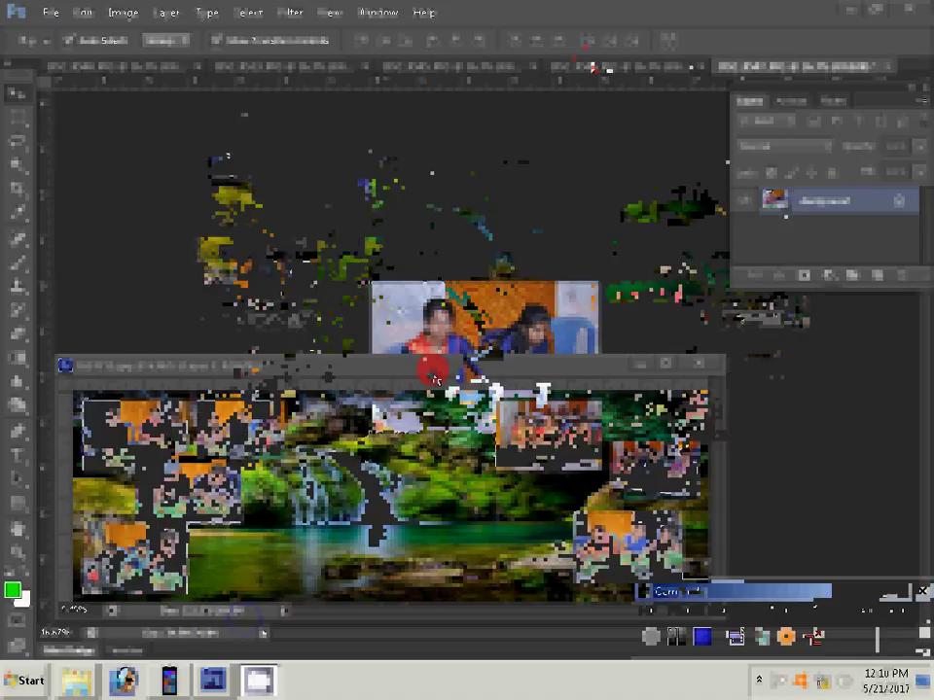
{"action": "key", "text": "ctrl+w"}
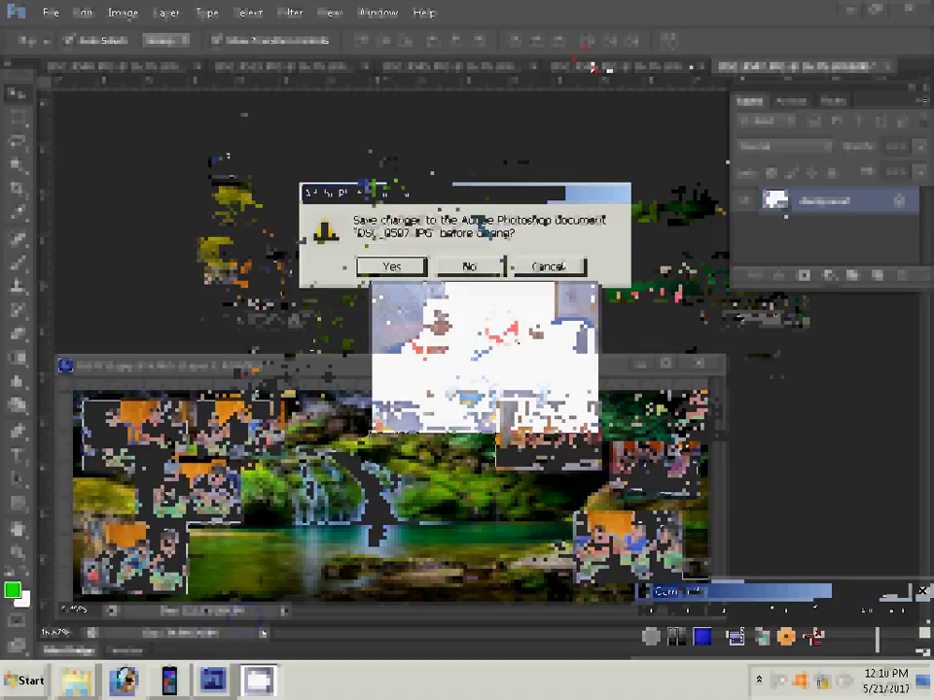
{"action": "left_click", "coordinate": [473, 269]}
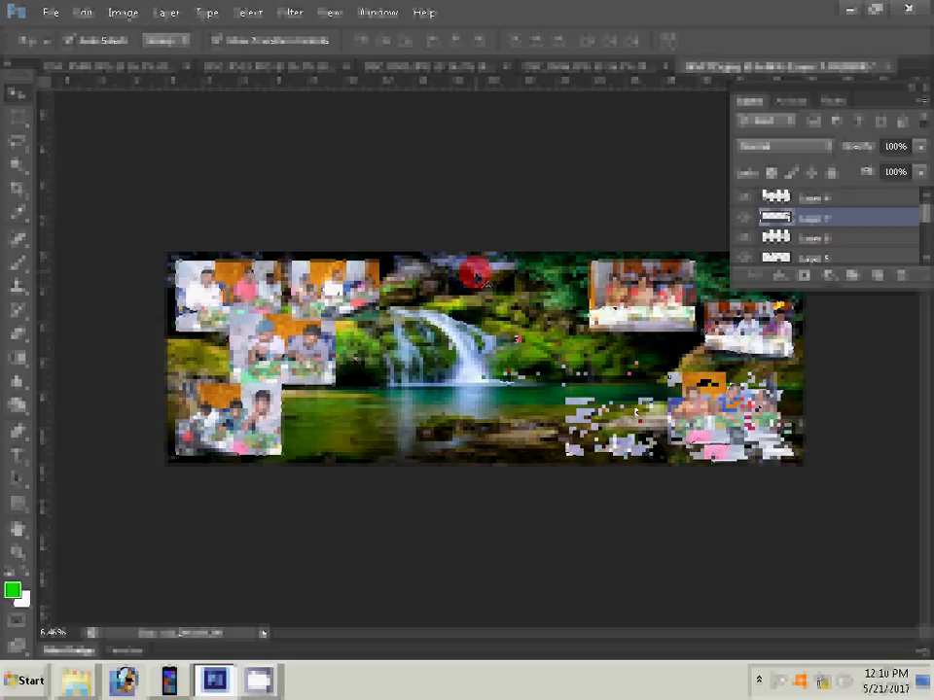
Free-transform Layer 1 so the lower-middle photo is narrower and sits beside the bottom-right photo
{"action": "left_click", "coordinate": [728, 443]}
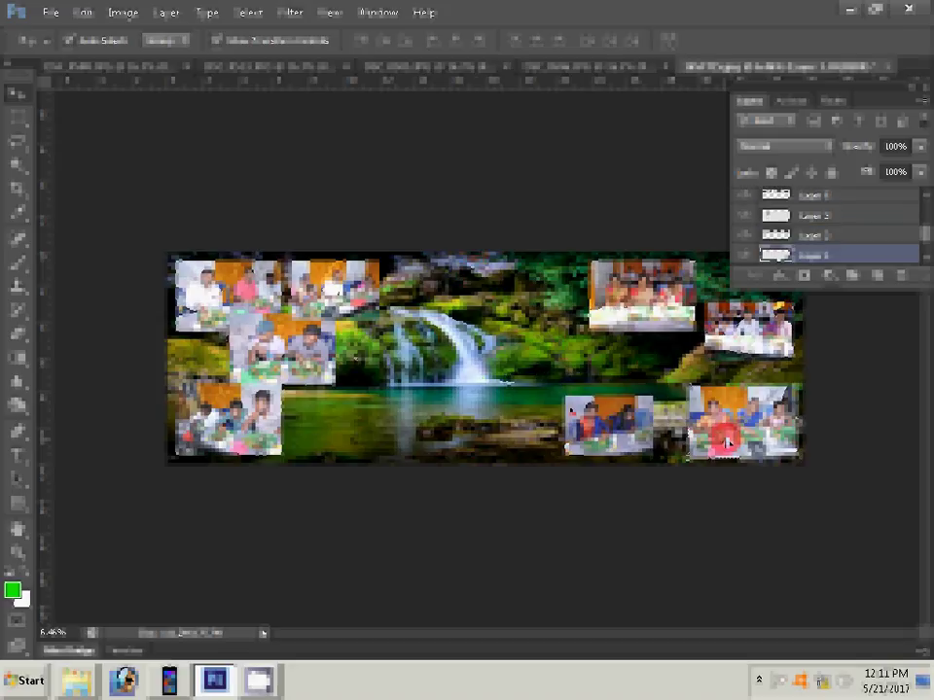
{"action": "key", "text": "ctrl+t"}
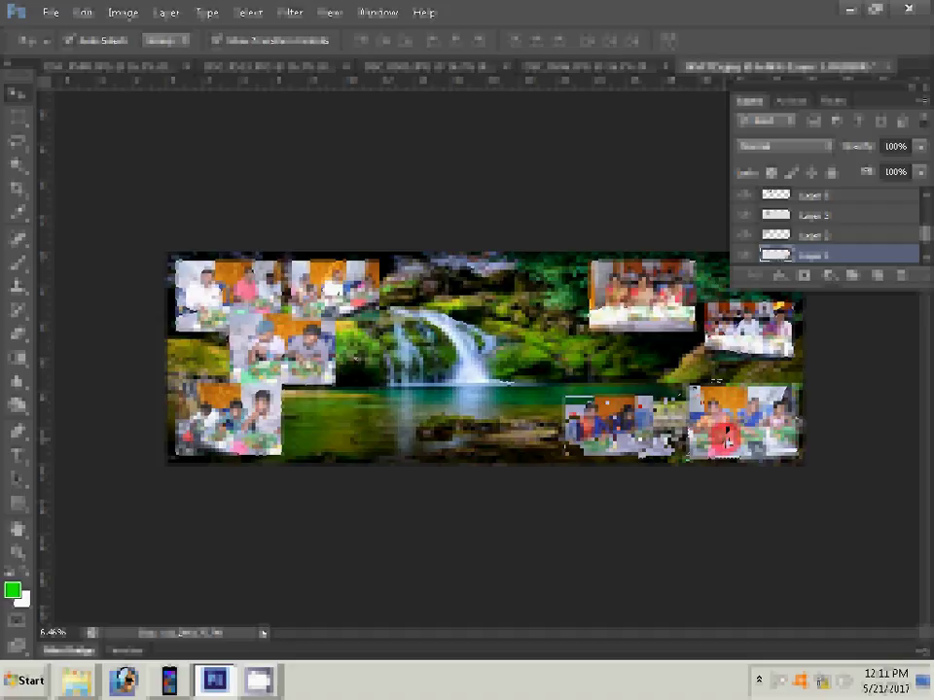
{"action": "key", "text": "Return"}
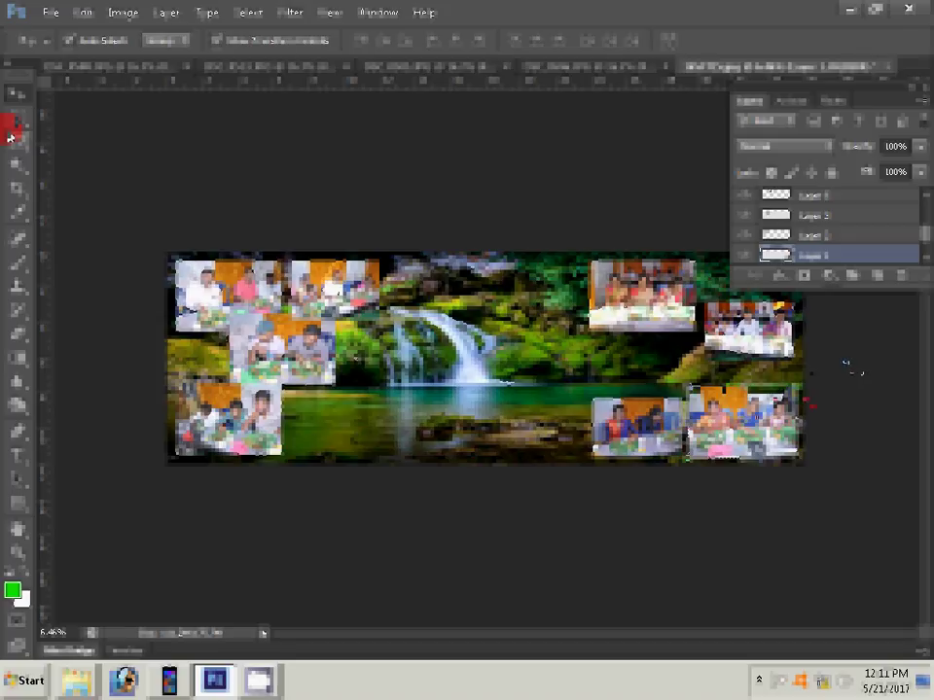
Resize the couple-eating photo to 5 inches wide and close it without saving
{"action": "left_click", "coordinate": [600, 66]}
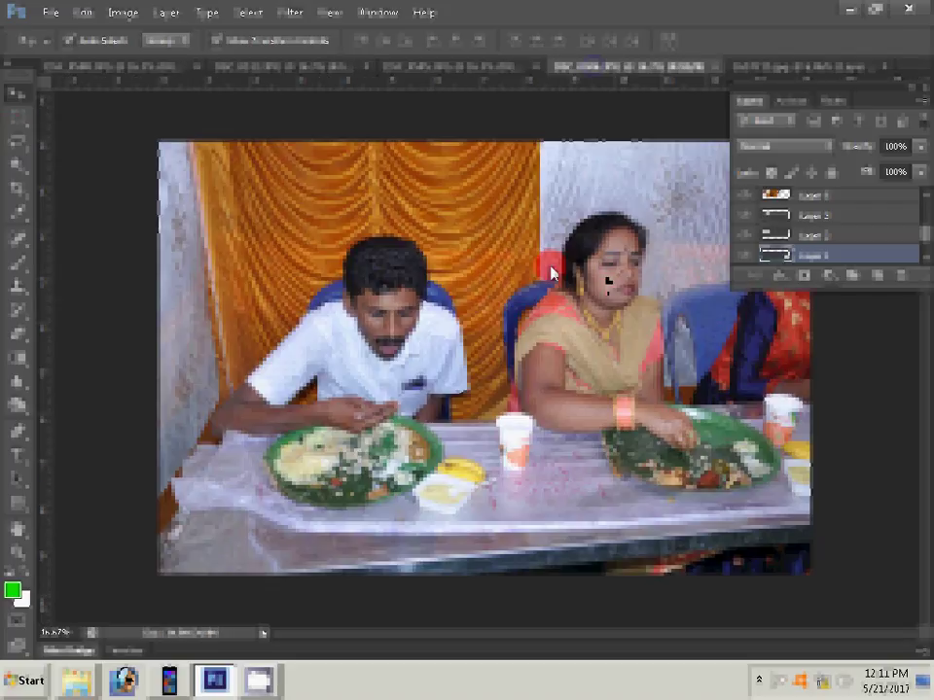
{"action": "key", "text": "ctrl+alt+i"}
{"action": "key", "text": "Tab"}
{"action": "key", "text": "Tab"}
{"action": "key", "text": "Tab"}
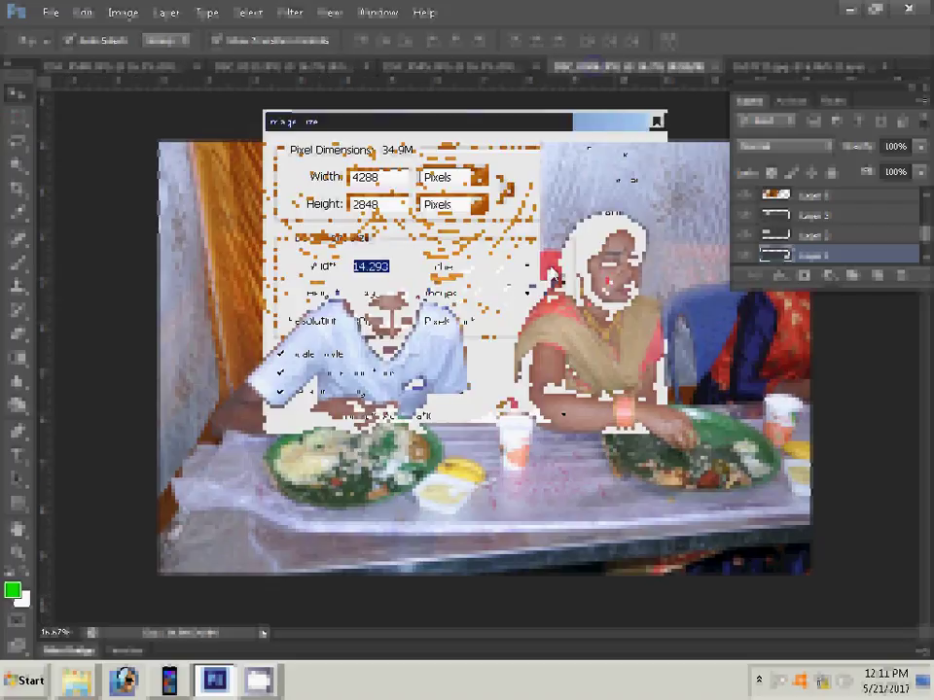
{"action": "type", "text": "5"}
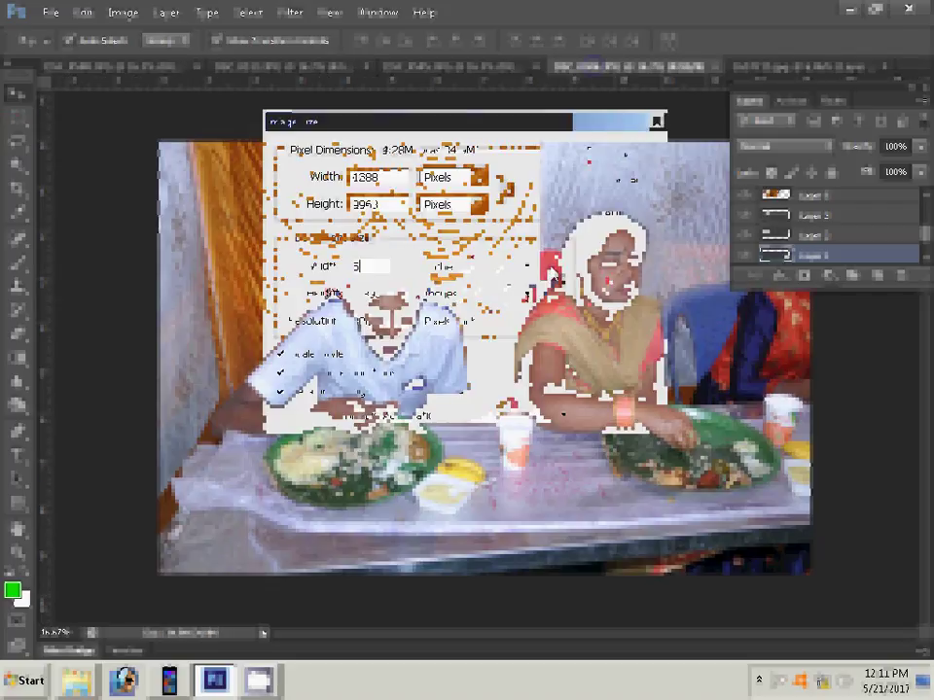
{"action": "key", "text": "Return"}
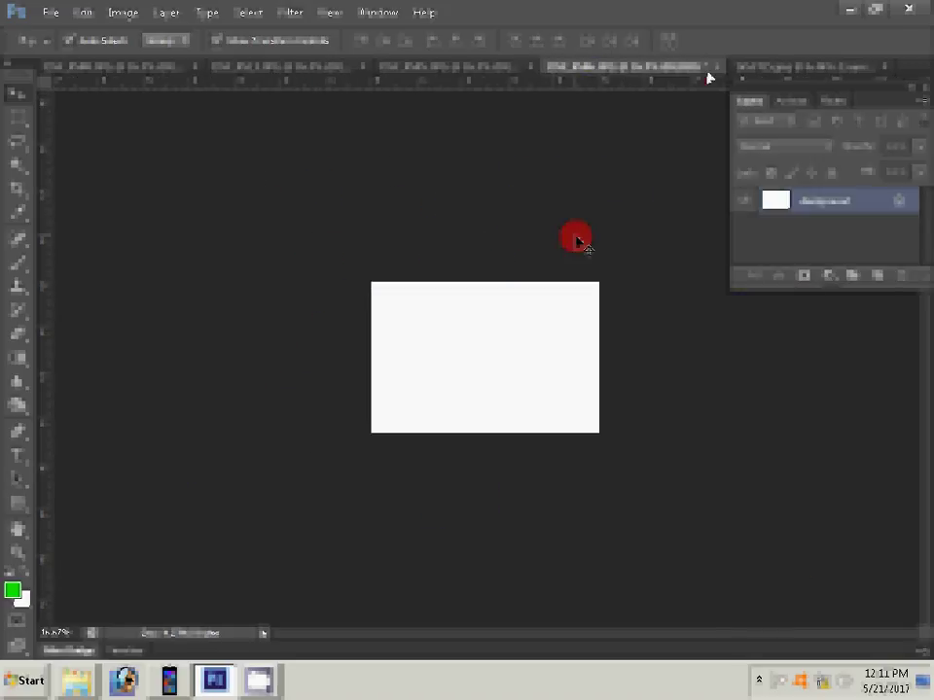
{"action": "left_click", "coordinate": [714, 77]}
{"action": "left_click", "coordinate": [498, 267]}
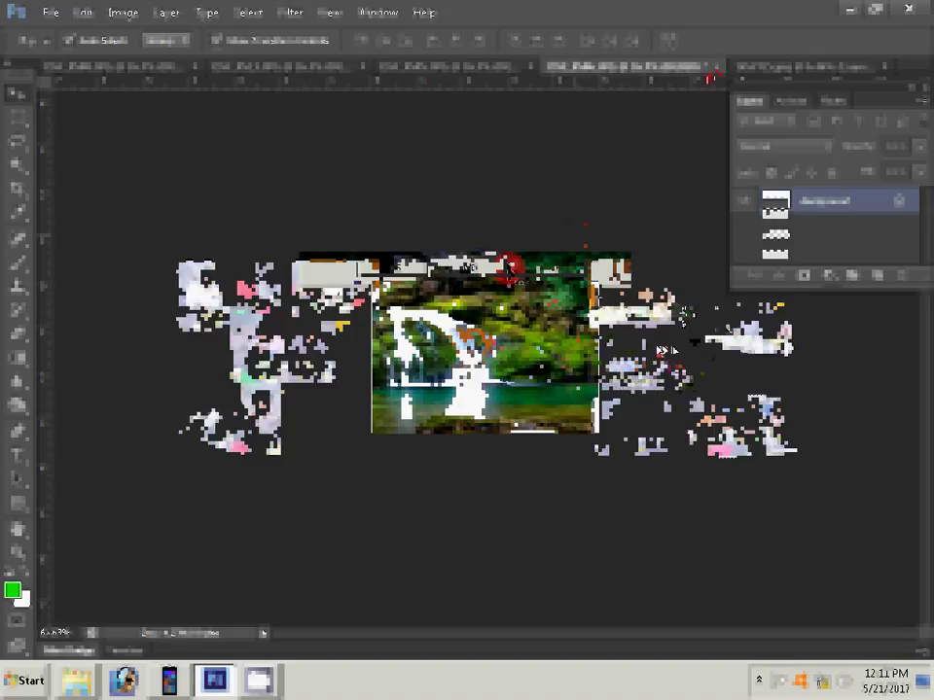
Resize the next event photo to 5 inches wide and close it, discarding changes
{"action": "left_click", "coordinate": [515, 74]}
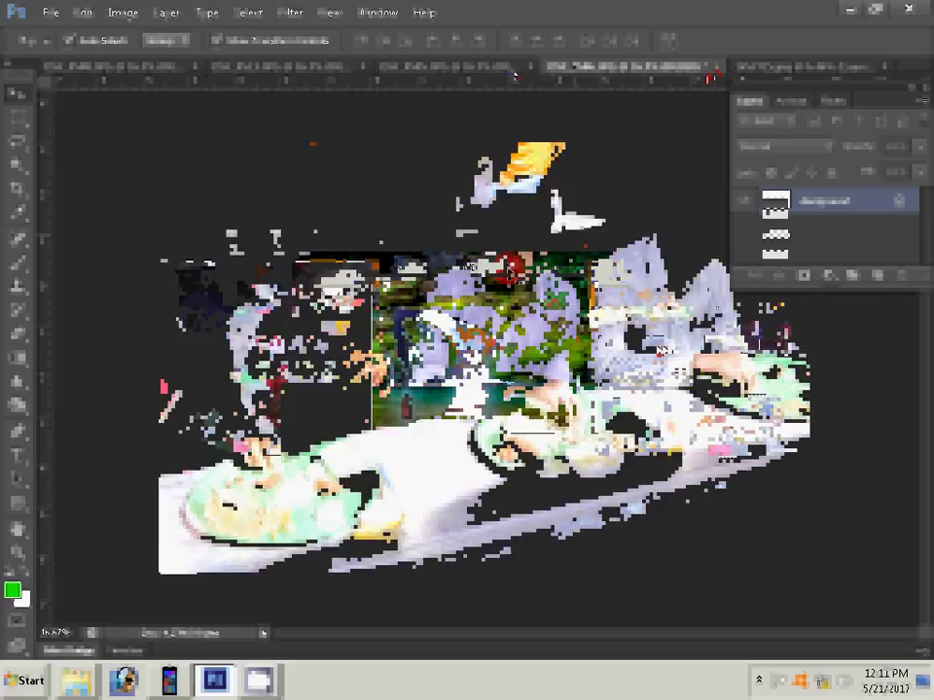
{"action": "key", "text": "ctrl+alt+i"}
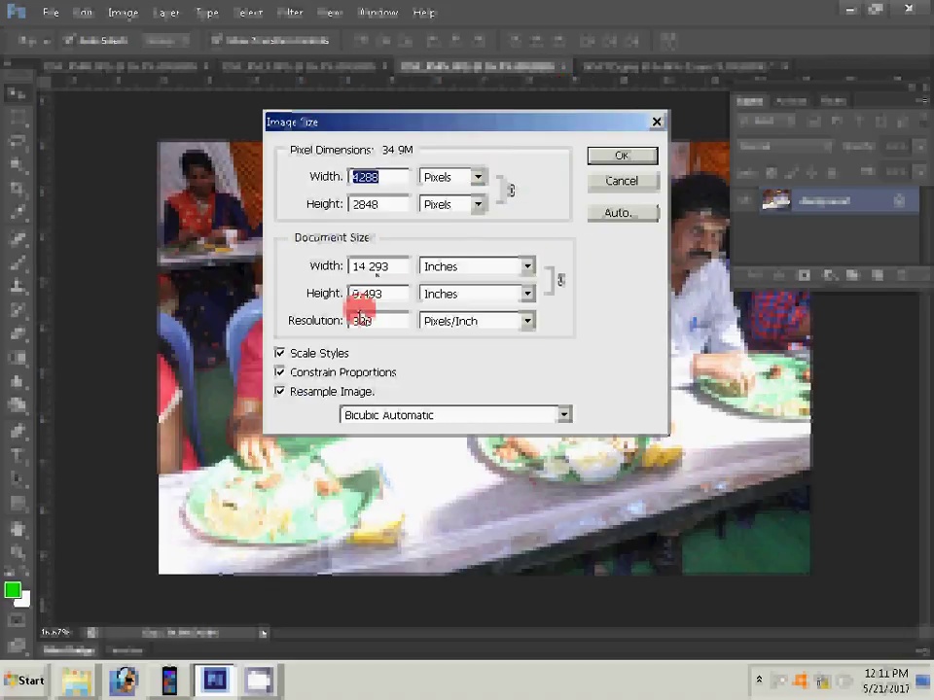
{"action": "key", "text": "Tab"}
{"action": "key", "text": "Tab"}
{"action": "type", "text": "5"}
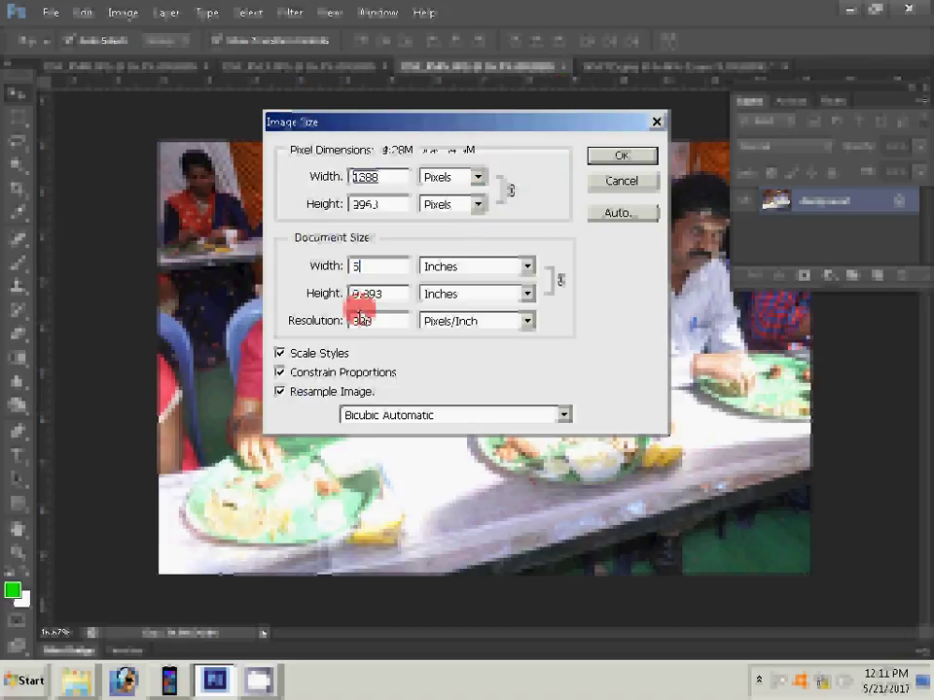
{"action": "key", "text": "Return"}
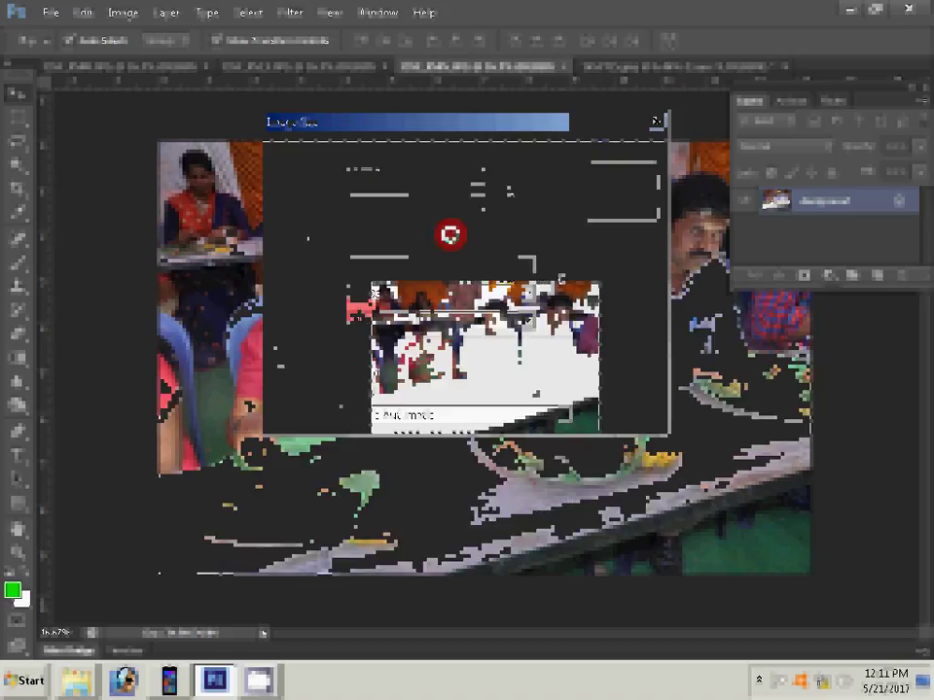
{"action": "left_click", "coordinate": [563, 67]}
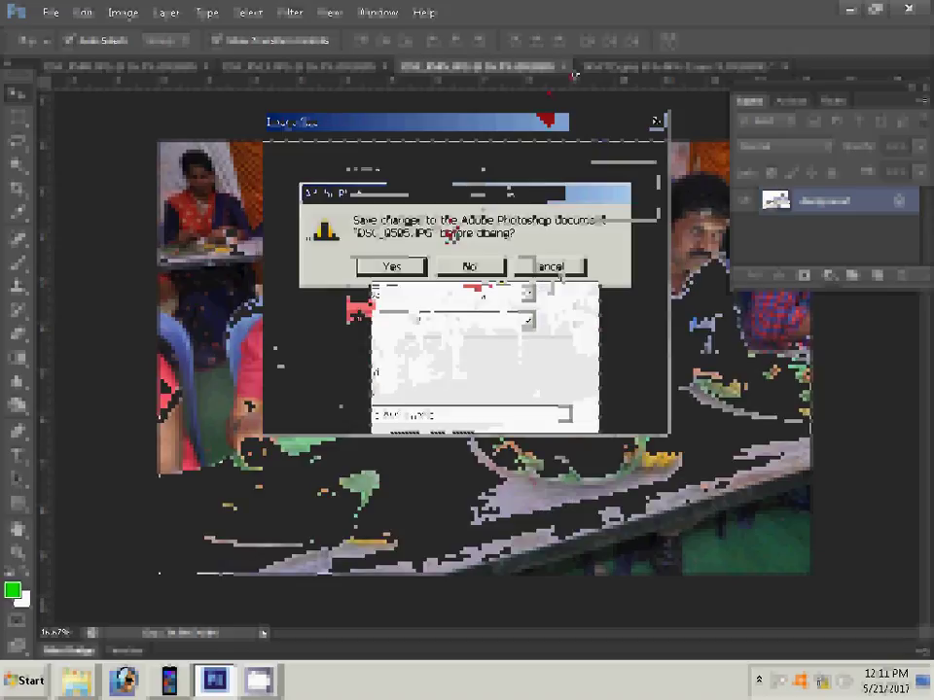
{"action": "key", "text": "n"}
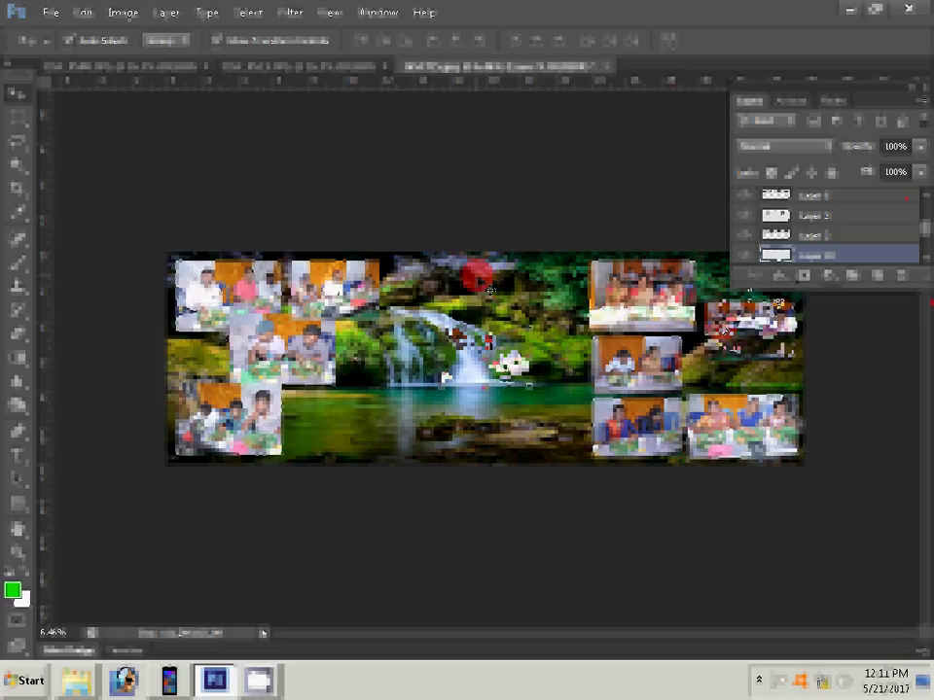
Nudge the right-edge photos into position and bring up the two-women-eating photo
{"action": "left_click_drag", "start_coordinate": [724, 331], "coordinate": [721, 321]}
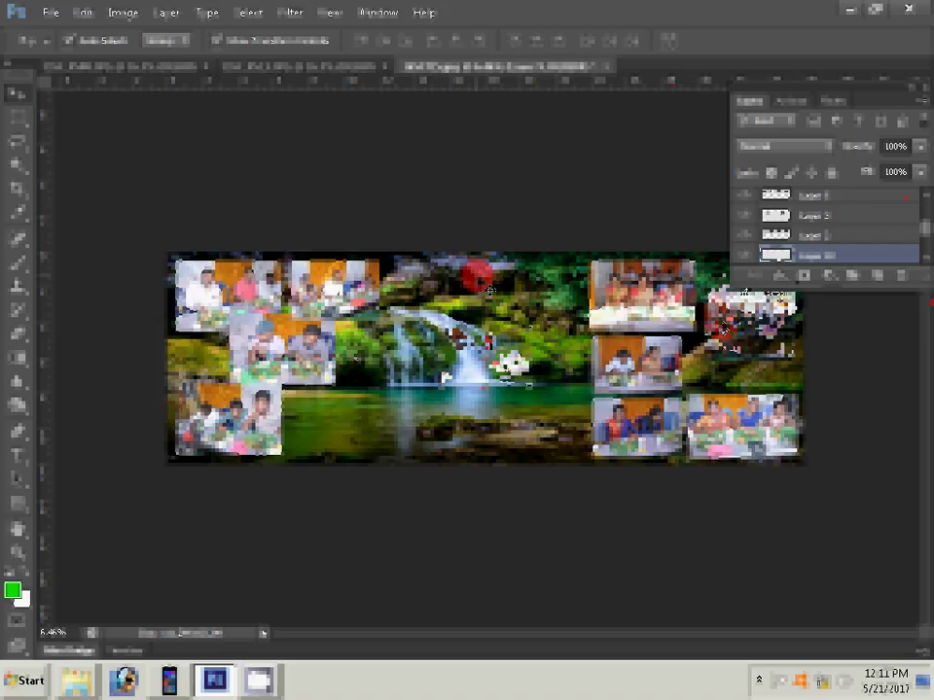
{"action": "mouse_move", "coordinate": [720, 320]}
{"action": "left_mouse_down"}
{"action": "mouse_move", "coordinate": [722, 367]}
{"action": "mouse_move", "coordinate": [715, 350]}
{"action": "left_mouse_up"}
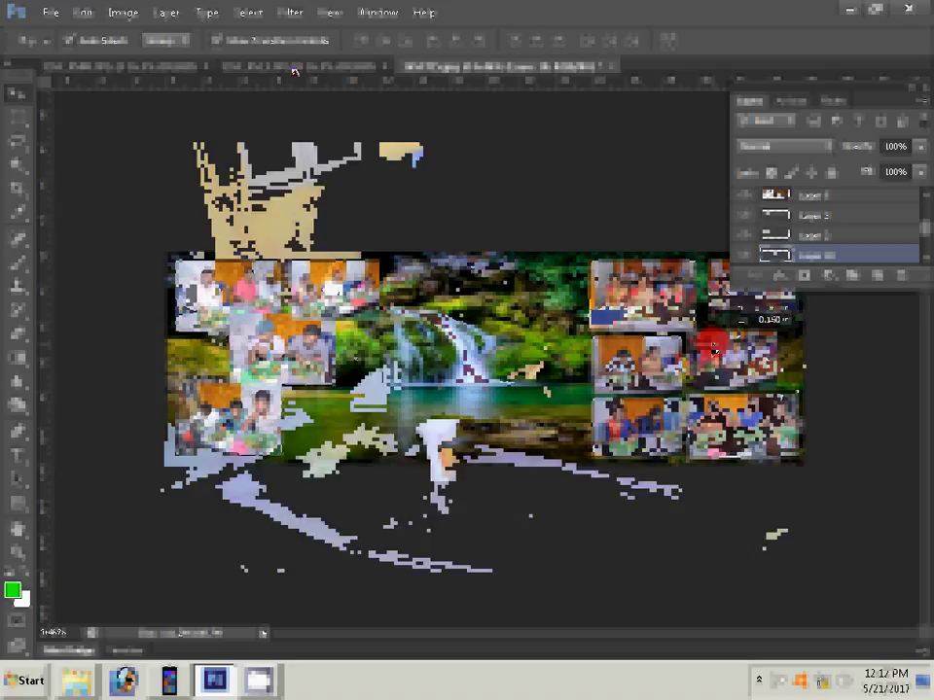
{"action": "left_click", "coordinate": [294, 66]}
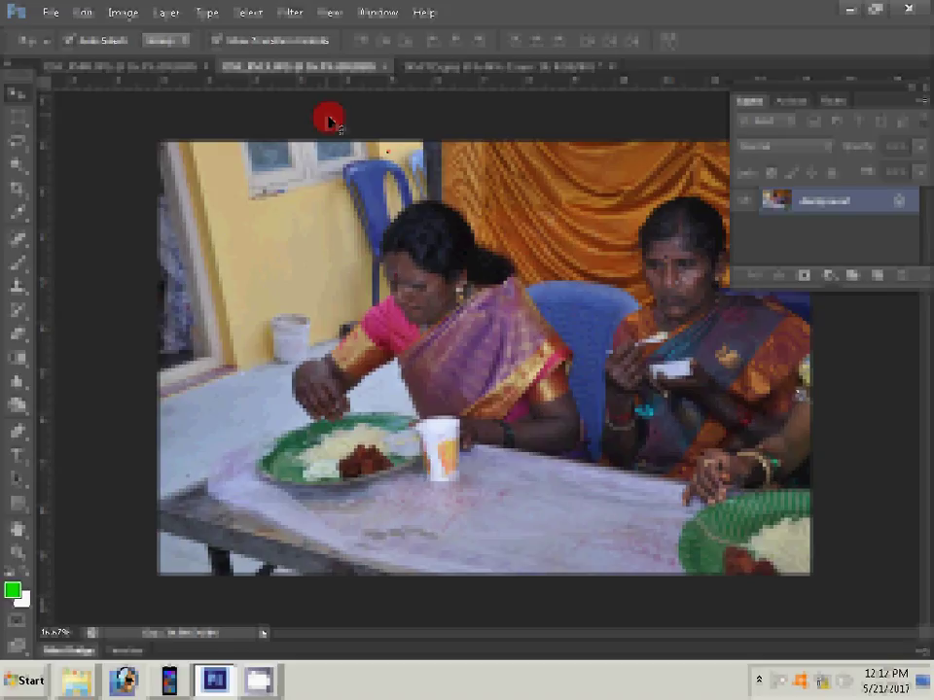
{"action": "mouse_move", "coordinate": [258, 680]}
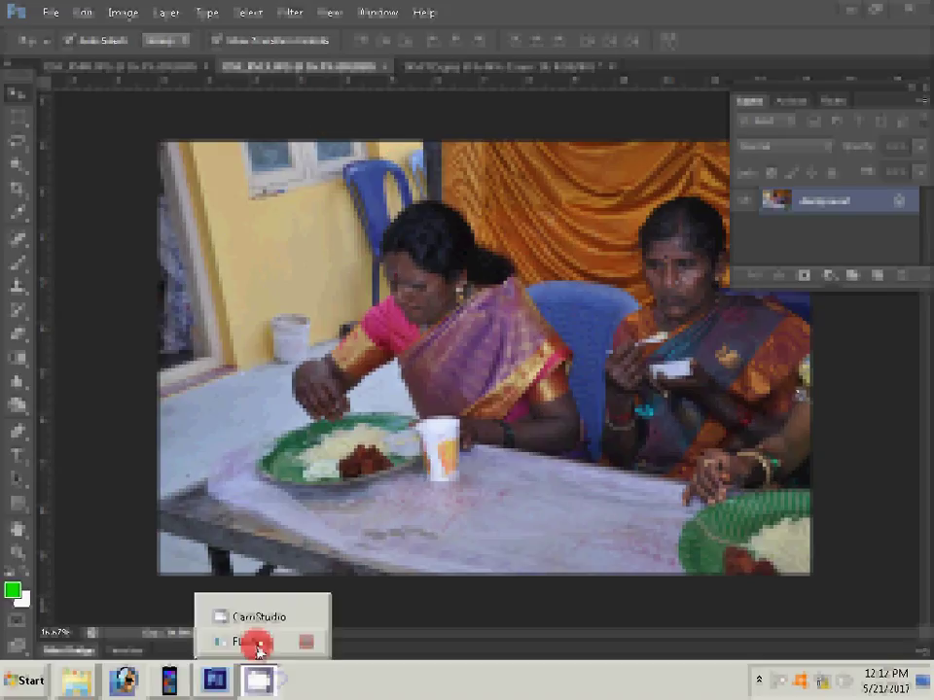
Resize the two-women photo with Image Size and close its document without saving
{"action": "left_click", "coordinate": [257, 644]}
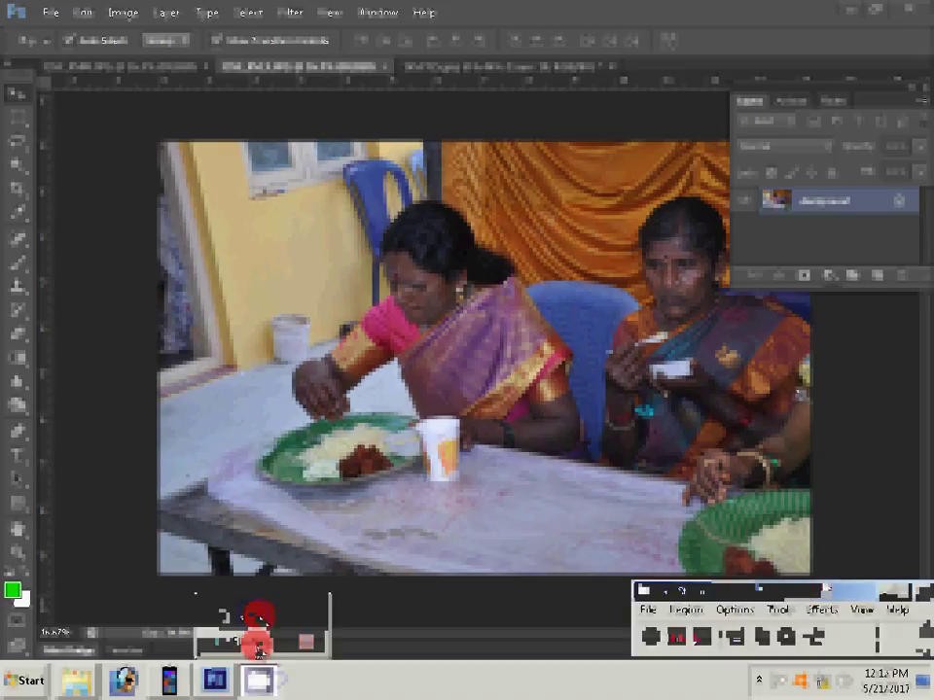
{"action": "left_click", "coordinate": [257, 644]}
{"action": "key", "text": "ctrl+alt+i"}
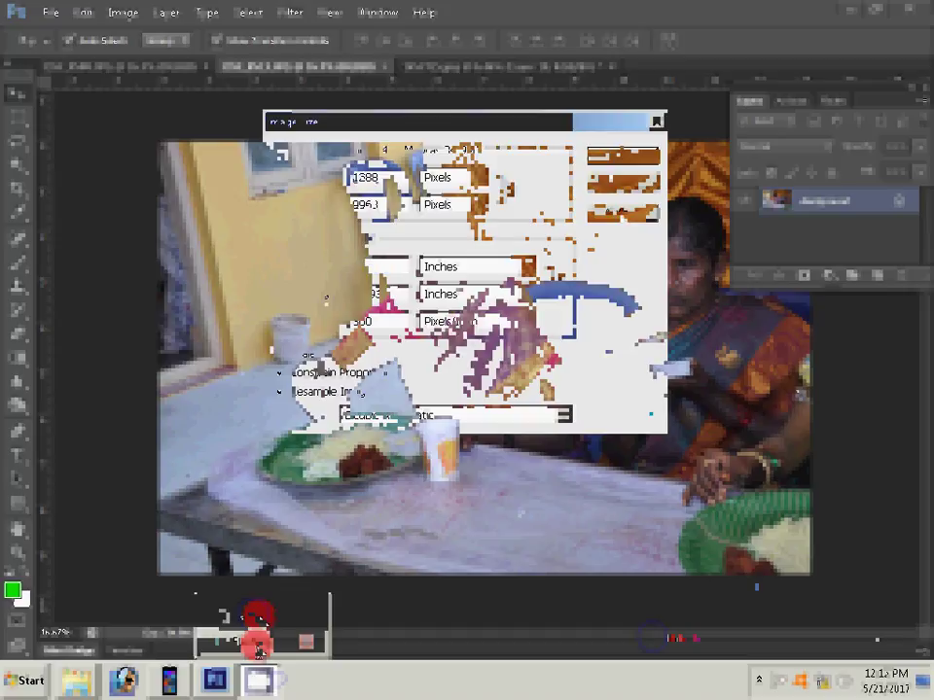
{"action": "key", "text": "Return"}
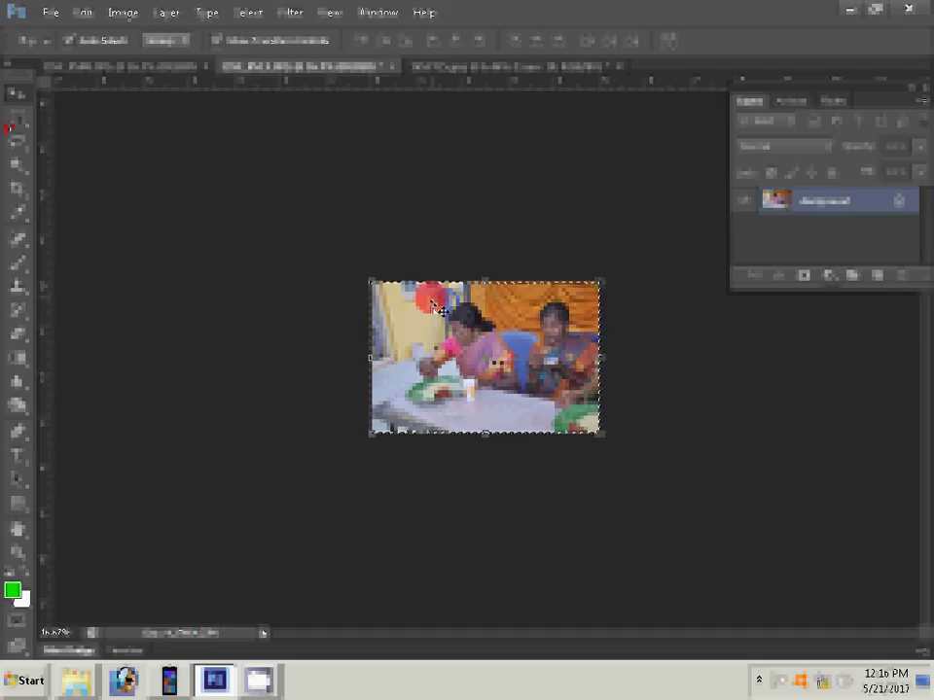
{"action": "key", "text": "m"}
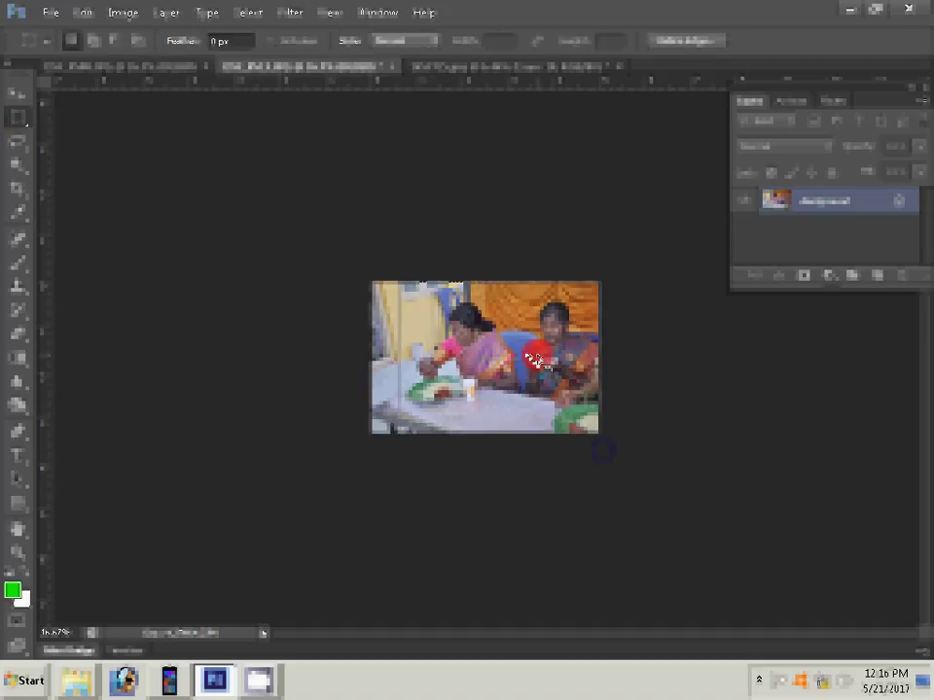
{"action": "key", "text": "ctrl+w"}
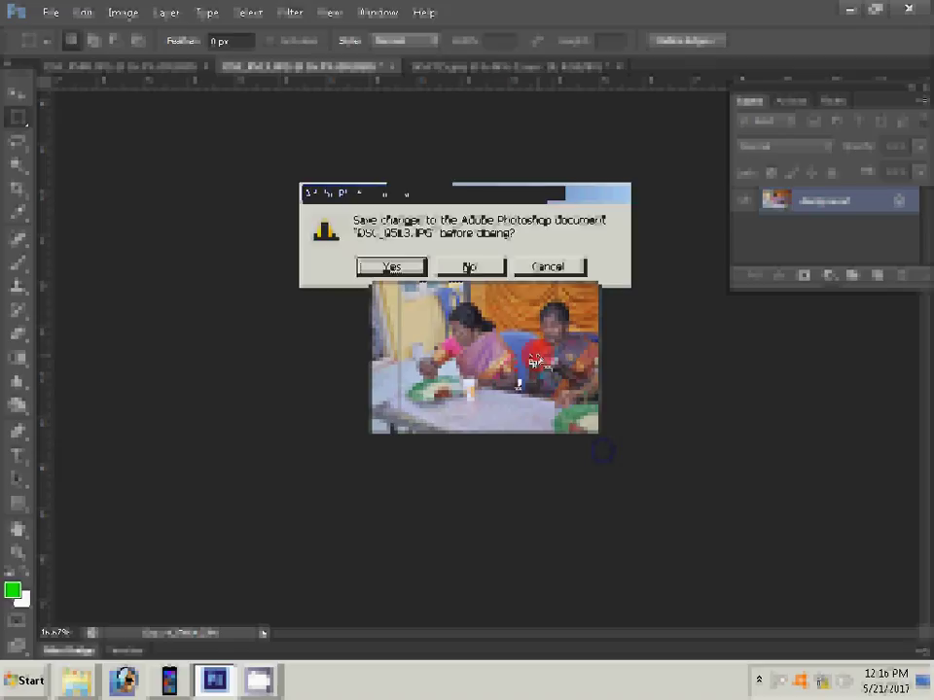
{"action": "left_click", "coordinate": [394, 265]}
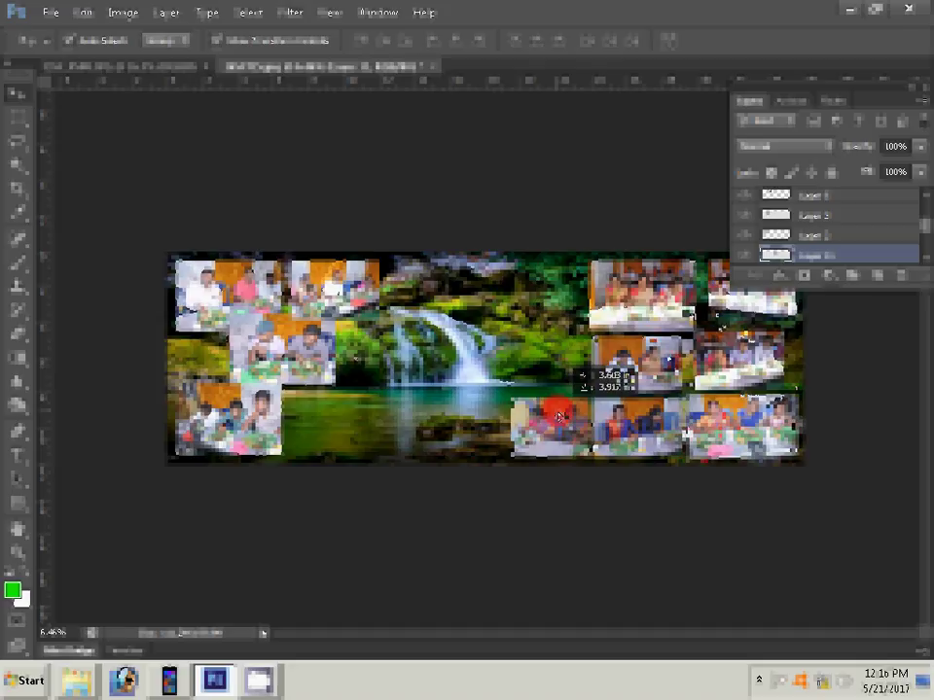
Place the two-women photo in the collage's bottom row and free-transform the top-right photo
{"action": "left_click_drag", "start_coordinate": [560, 416], "coordinate": [744, 368]}
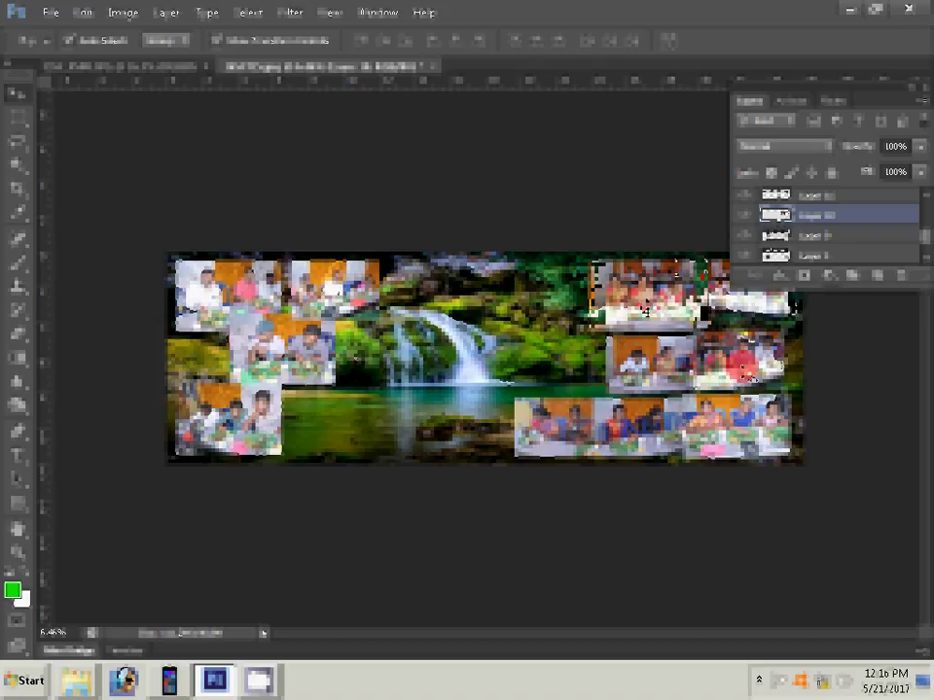
{"action": "key", "text": "ctrl+t"}
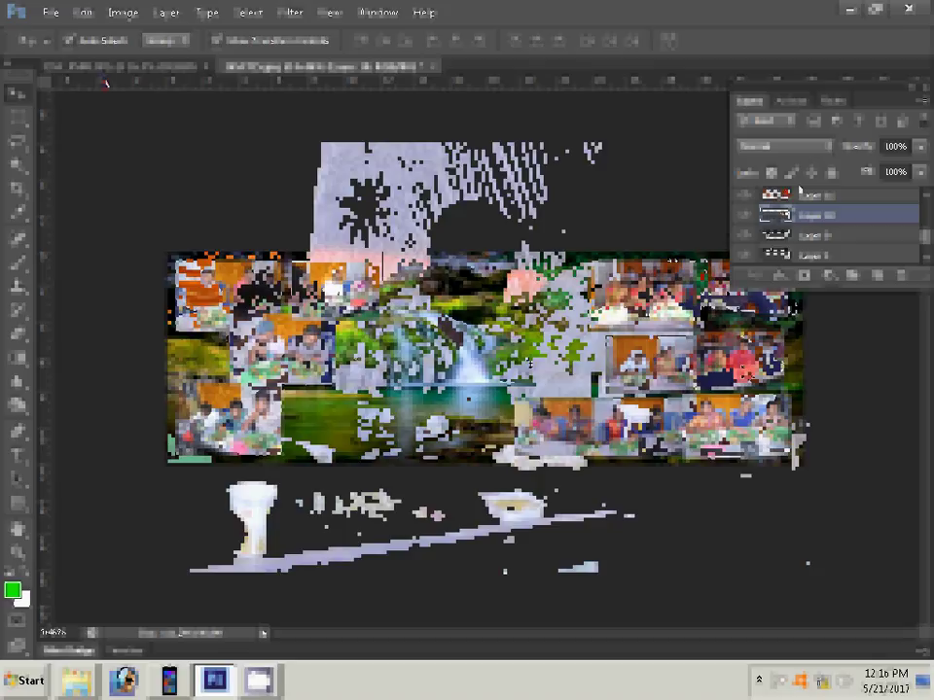
{"action": "left_click", "coordinate": [830, 124]}
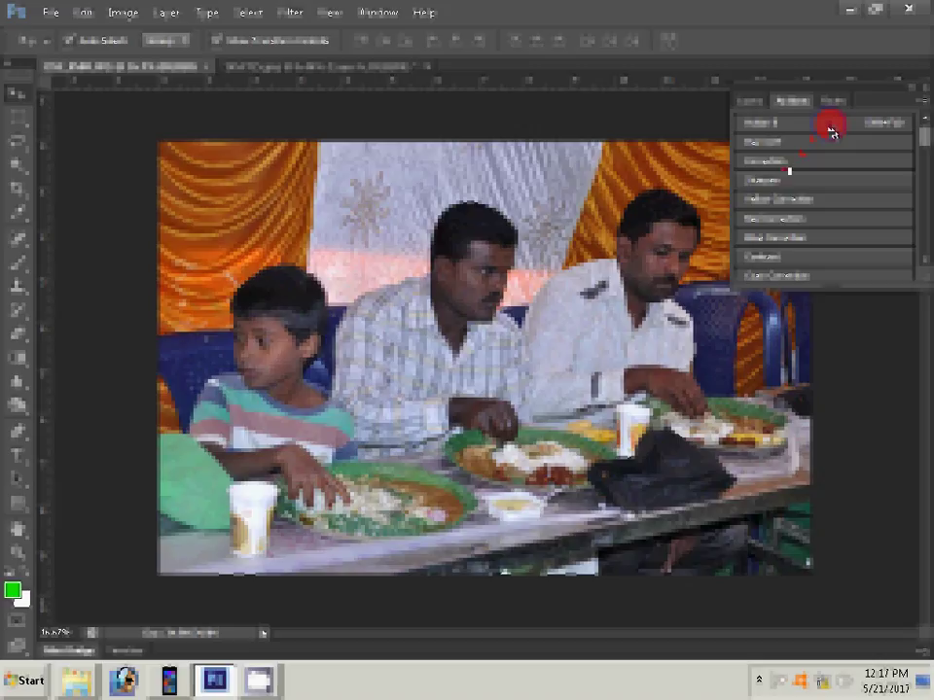
Resize the boy-and-two-men dinner photo to 6 inches wide and close it without saving
{"action": "left_click", "coordinate": [830, 130]}
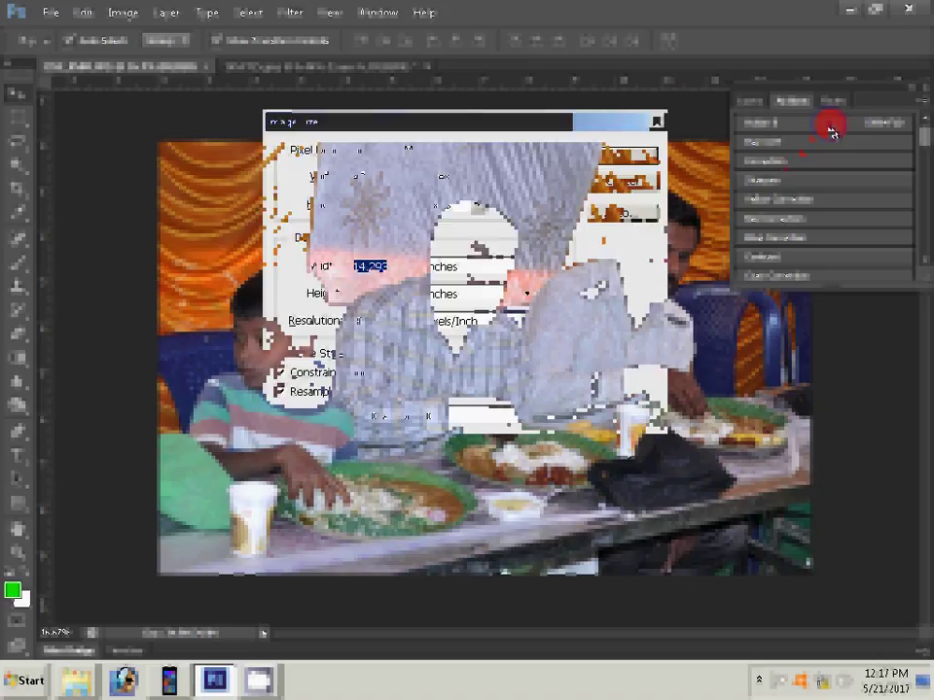
{"action": "type", "text": "5"}
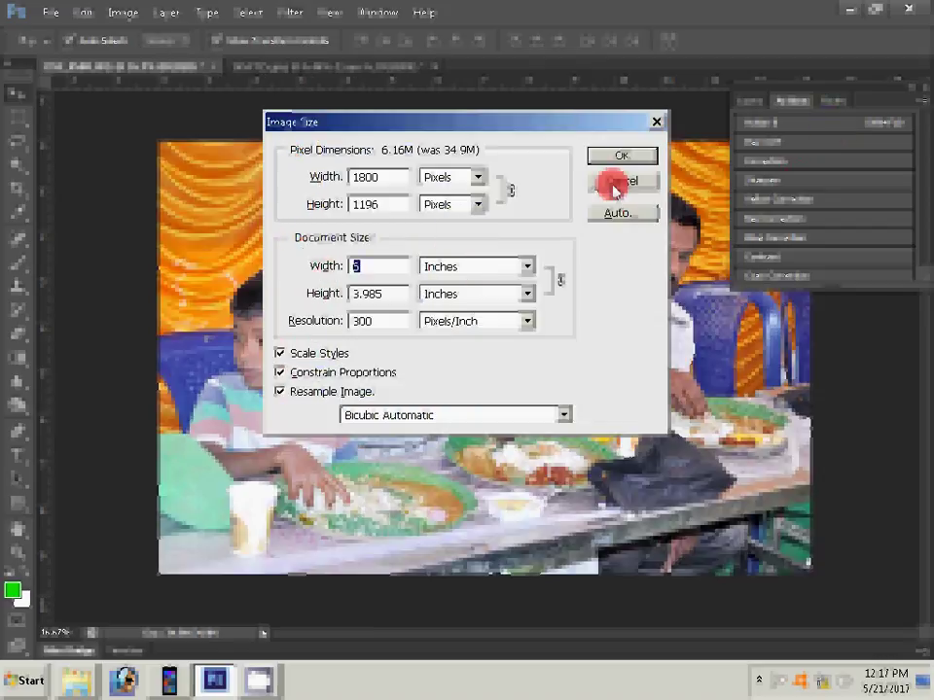
{"action": "type", "text": "6"}
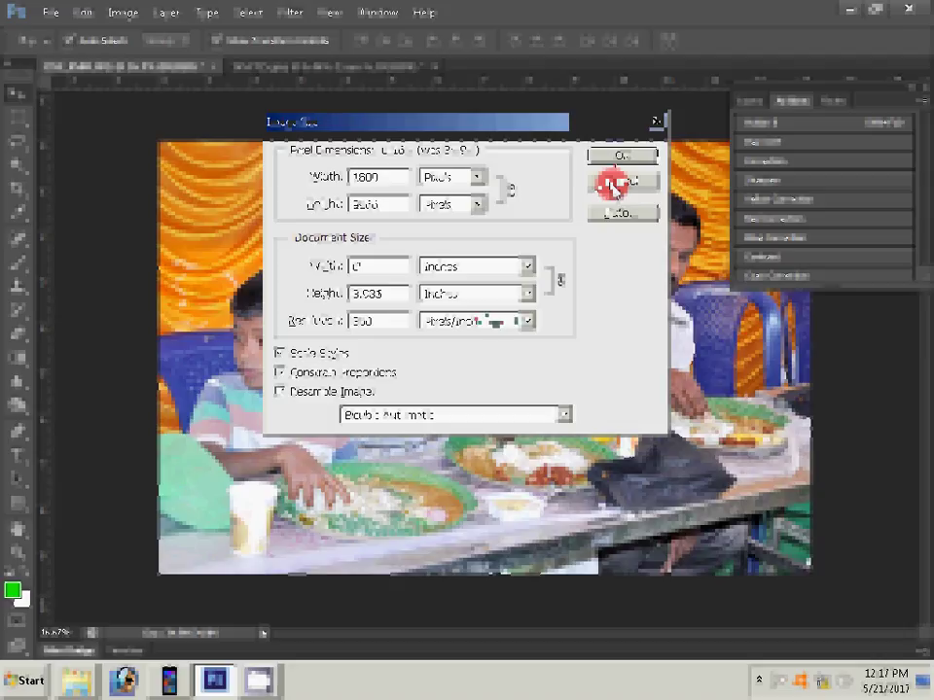
{"action": "left_click", "coordinate": [612, 185]}
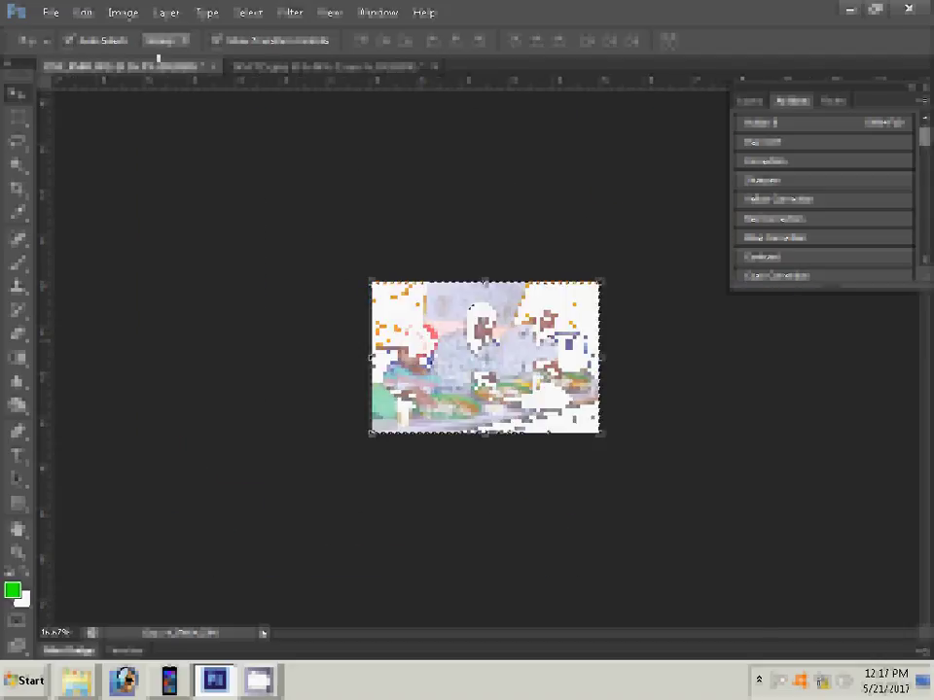
{"action": "left_click", "coordinate": [214, 67]}
{"action": "left_click", "coordinate": [469, 266]}
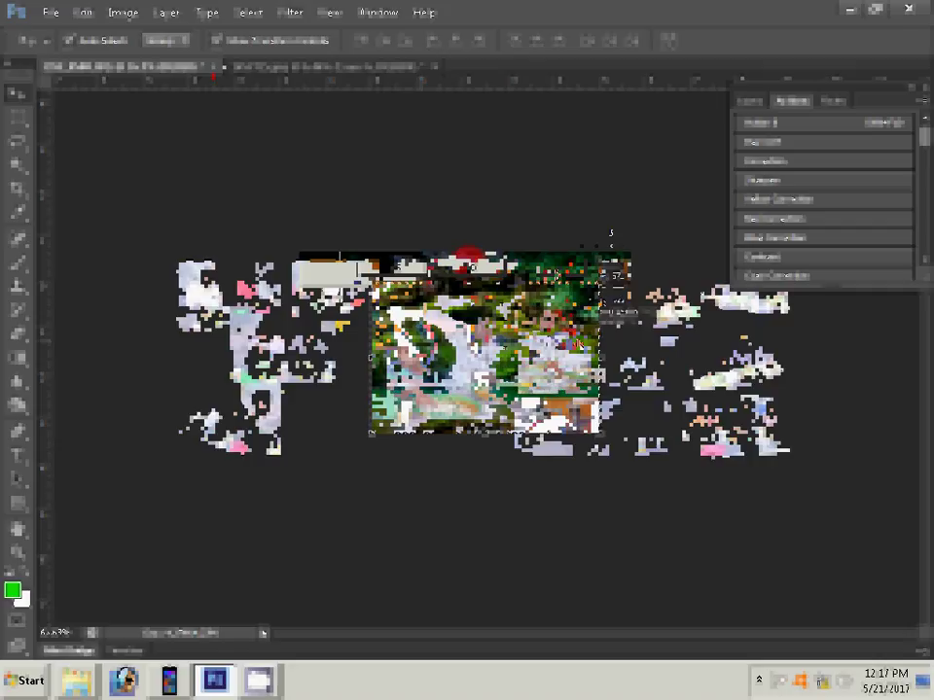
Rearrange the dinner photo and bottom-left photo in the collage's left column
{"action": "left_click", "coordinate": [581, 348]}
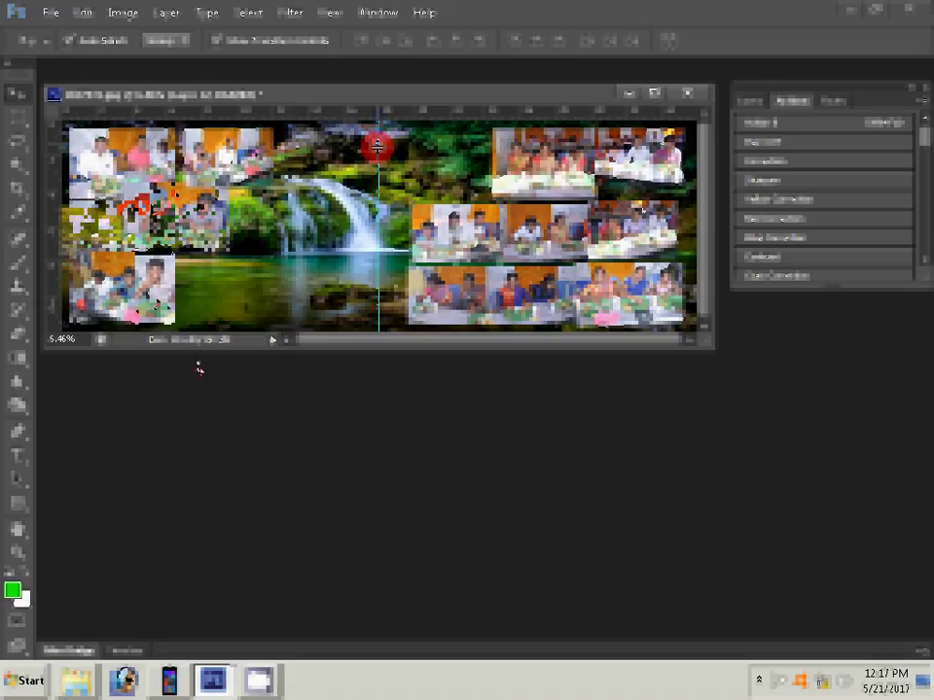
{"action": "left_click", "coordinate": [155, 311]}
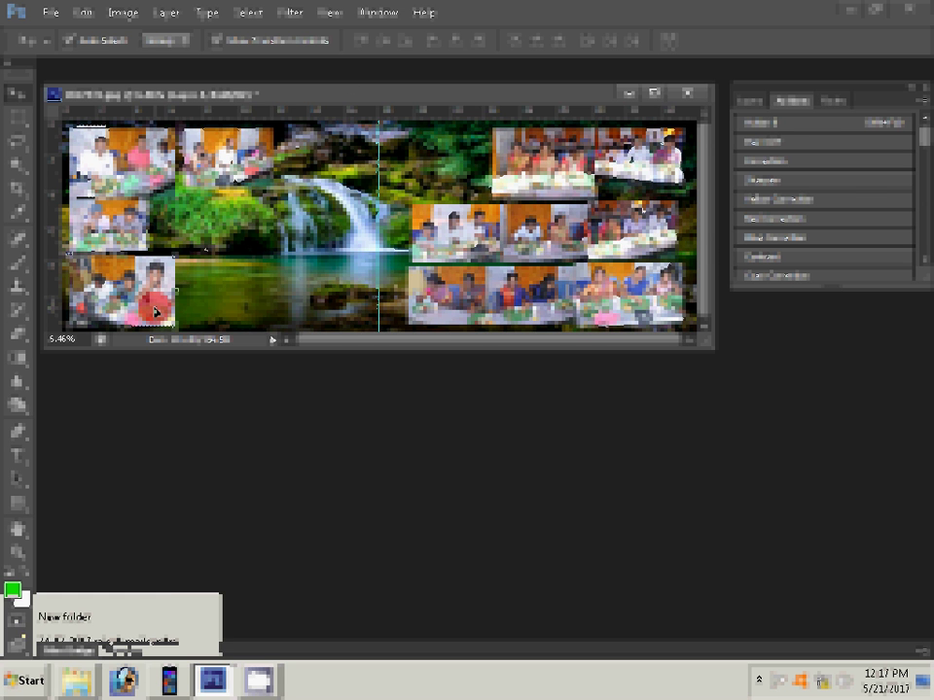
{"action": "left_click", "coordinate": [73, 637]}
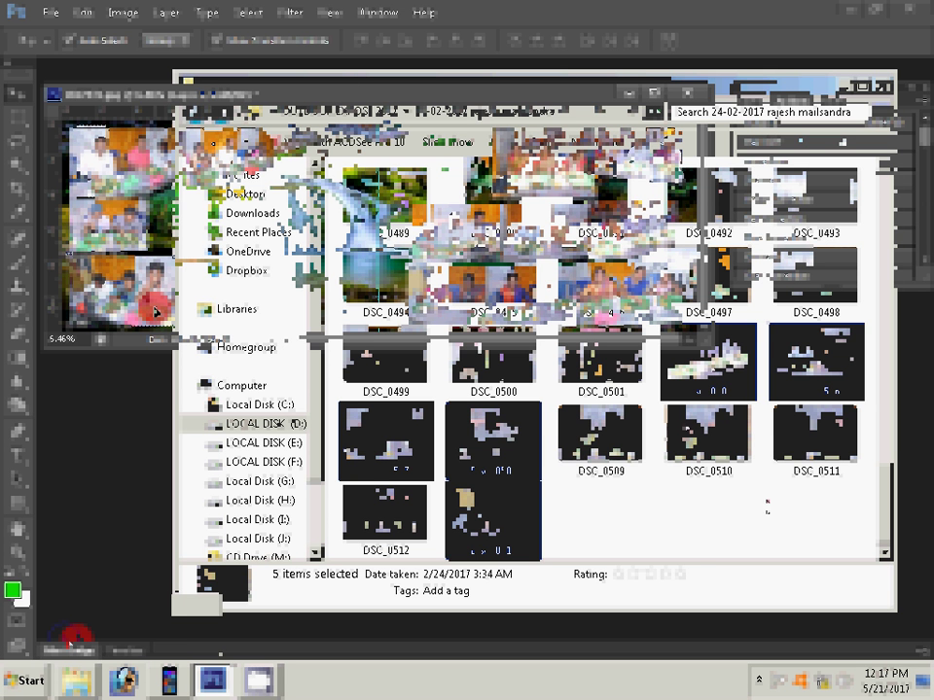
Open the Delete subfolder and delete the five selected photo files
{"action": "scroll", "coordinate": [713, 469], "scroll_direction": "up", "scroll_amount": 5}
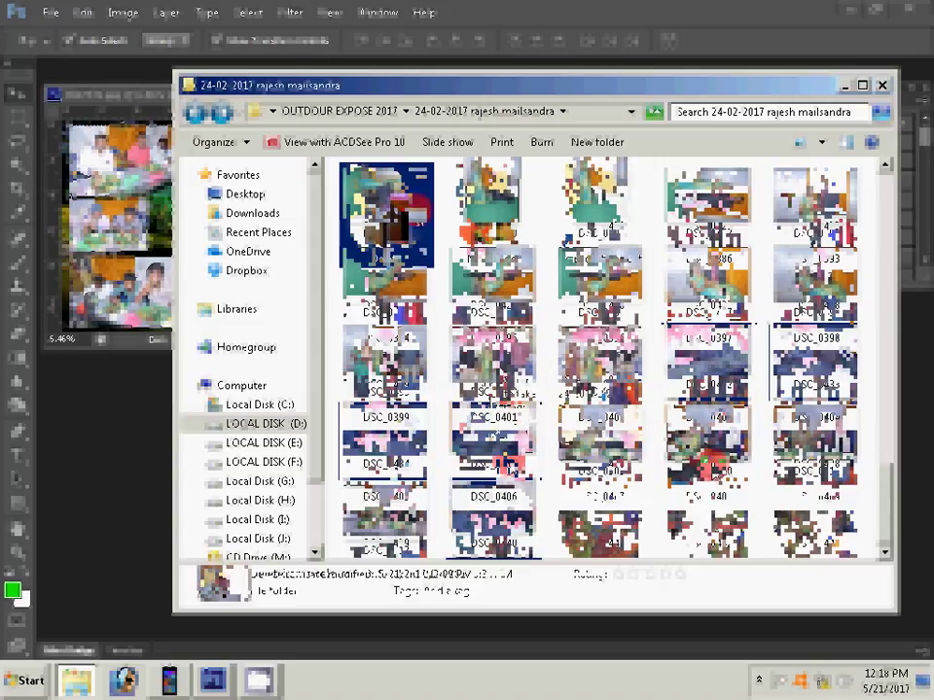
{"action": "scroll", "coordinate": [613, 359], "scroll_direction": "up", "scroll_amount": 3}
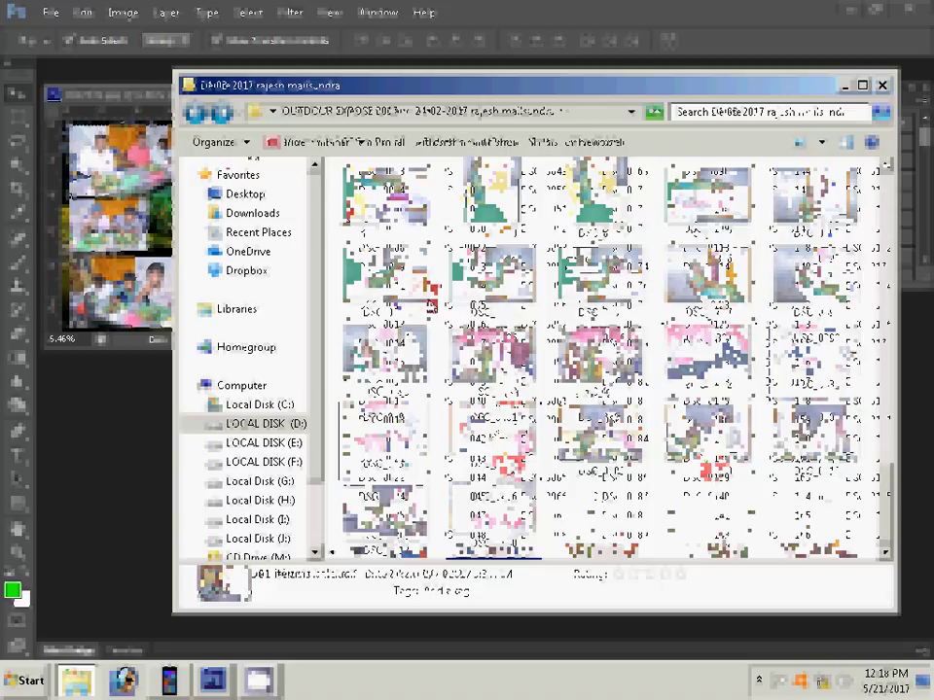
{"action": "left_click", "coordinate": [216, 142]}
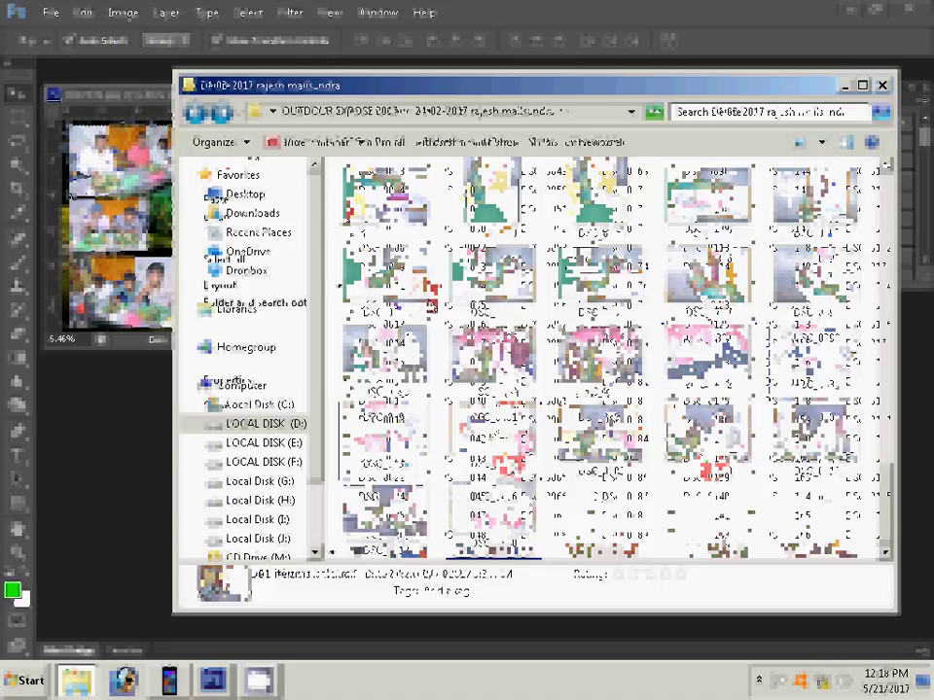
{"action": "left_click", "coordinate": [241, 196]}
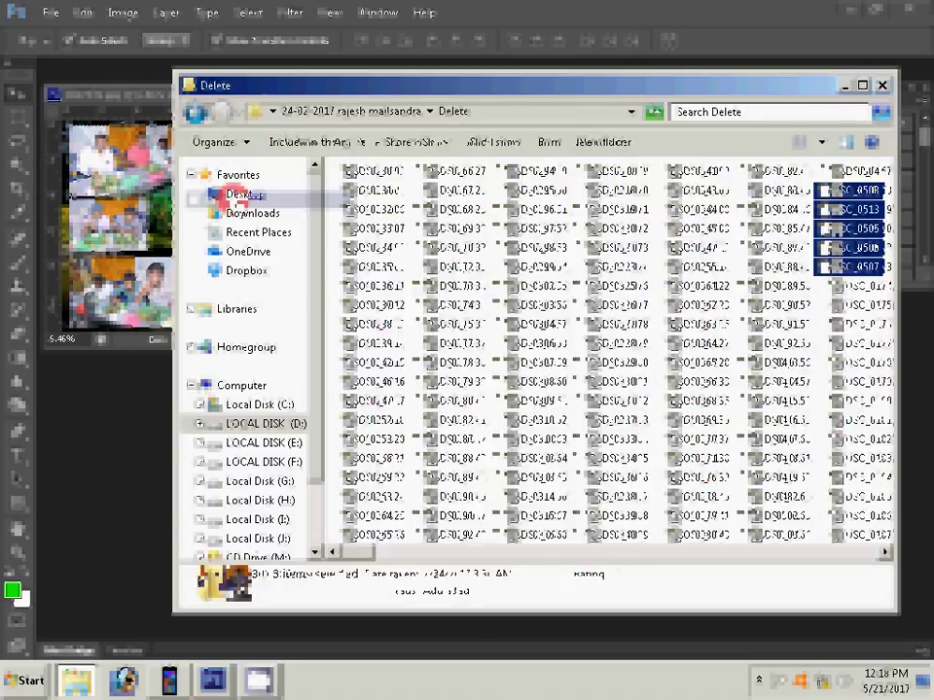
{"action": "key", "text": "Delete"}
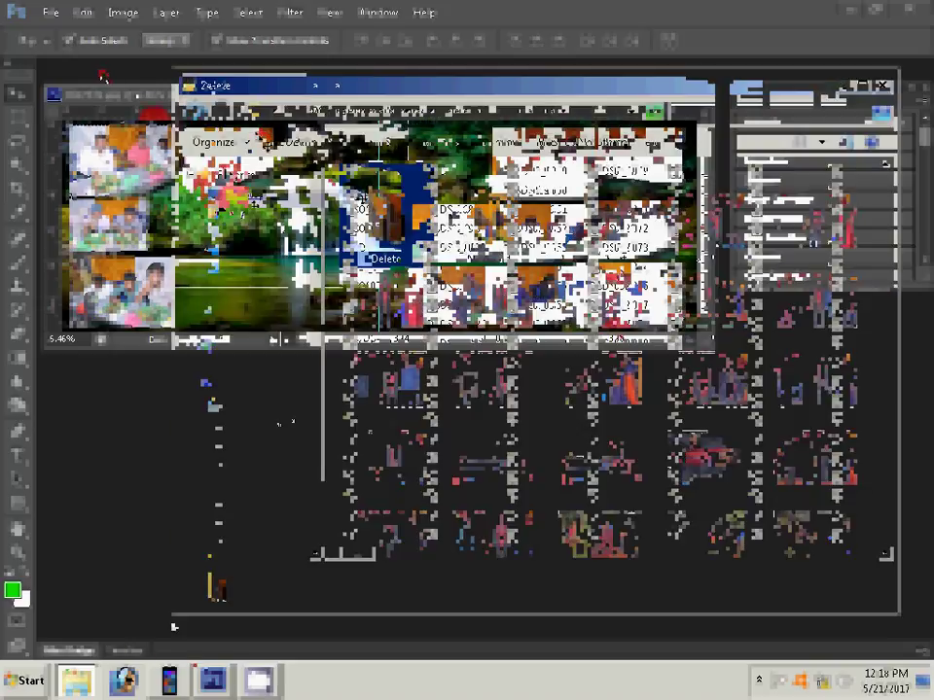
{"action": "left_click", "coordinate": [131, 673]}
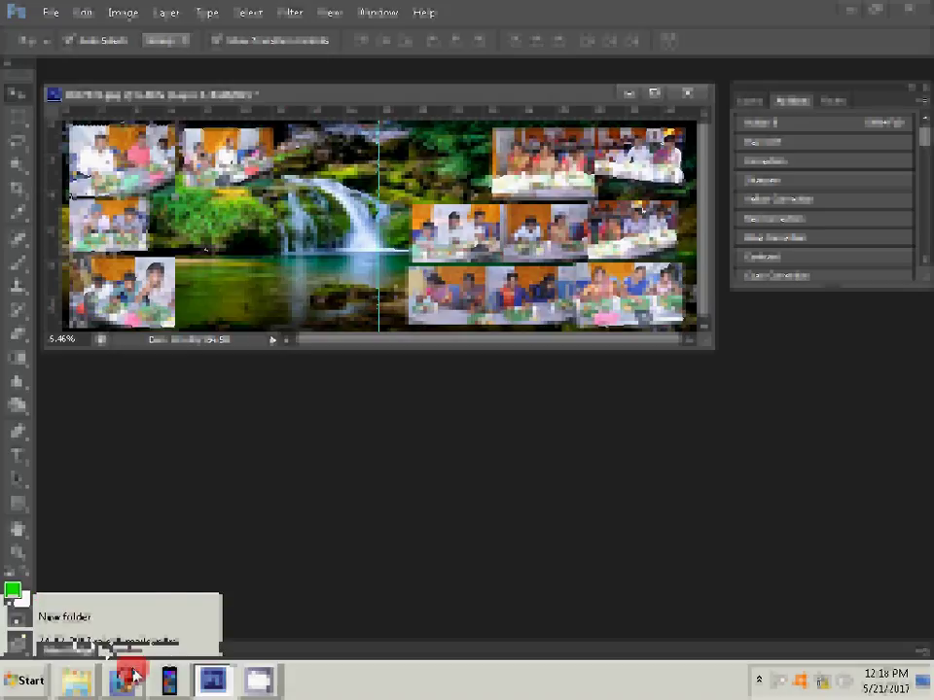
Select DSC_0386, DSC_0393 and DSC_0394 in the photo folder and send them to Photoshop
{"action": "left_click", "coordinate": [104, 643]}
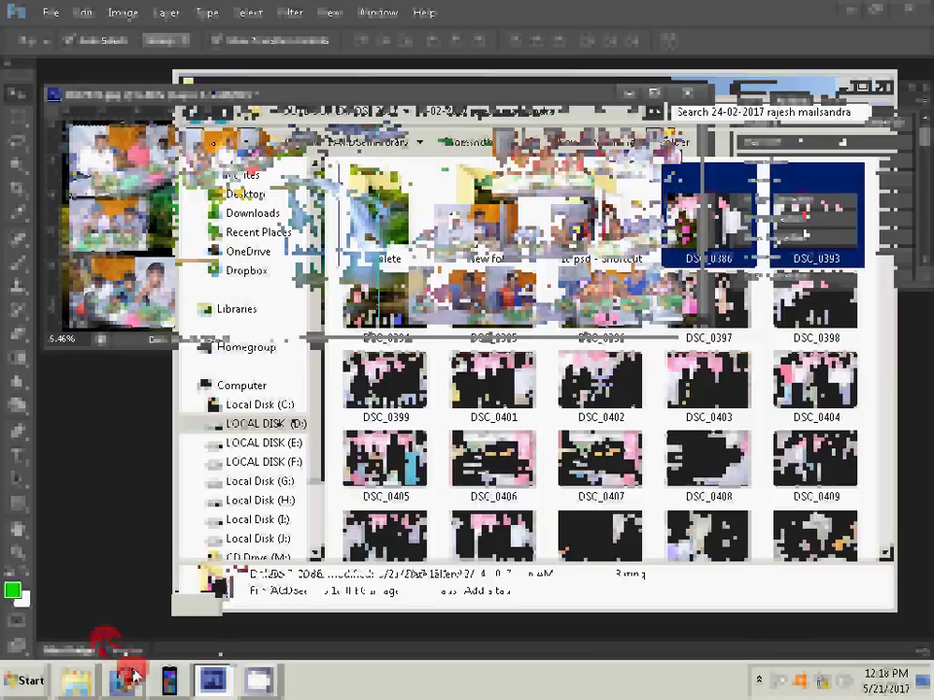
{"action": "key", "text": "Right"}
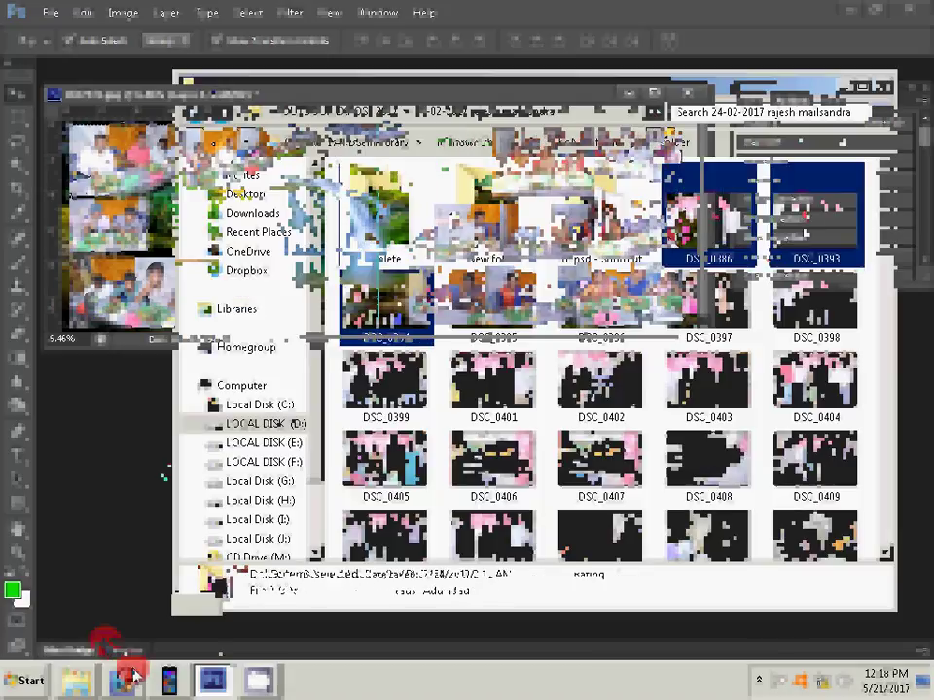
{"action": "left_click", "coordinate": [113, 394]}
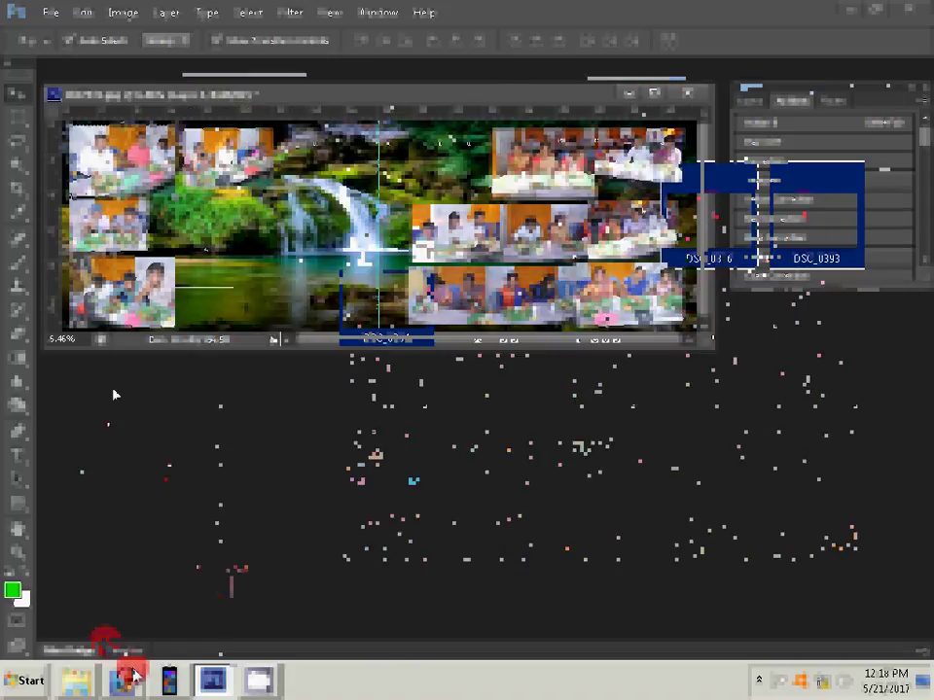
{"action": "left_click", "coordinate": [113, 392]}
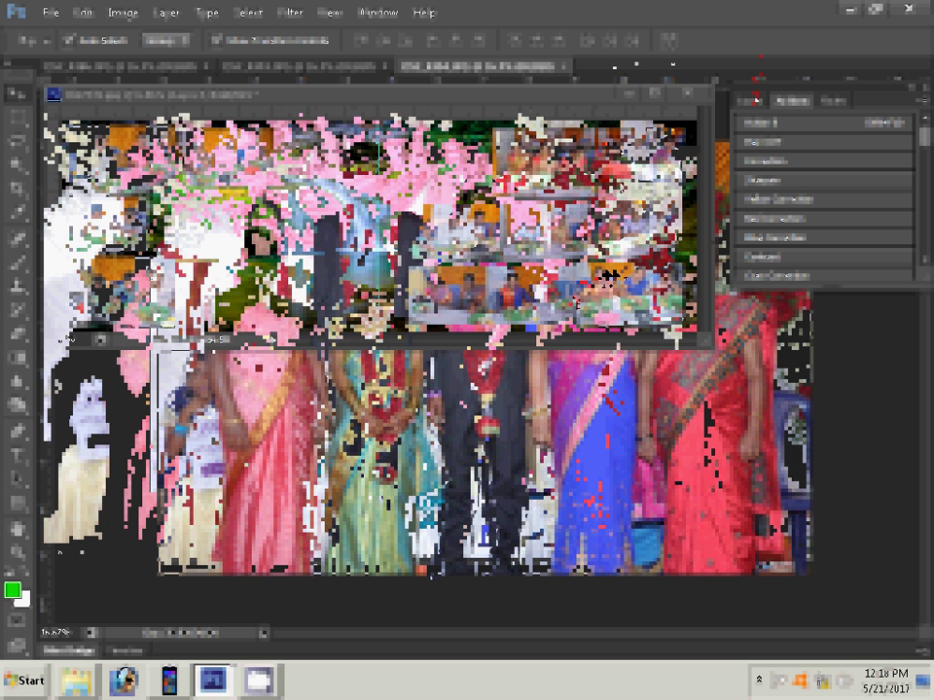
Resize the sari group photo to 7 inches wide and close it without saving
{"action": "key", "text": "ctrl+alt+i"}
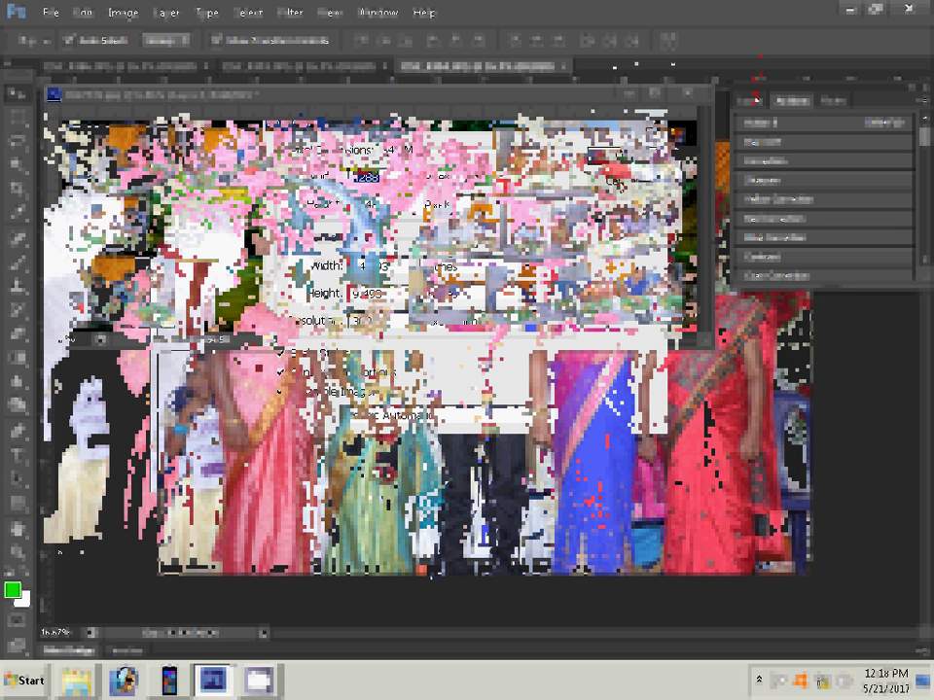
{"action": "key", "text": "Tab"}
{"action": "key", "text": "Tab"}
{"action": "type", "text": "7"}
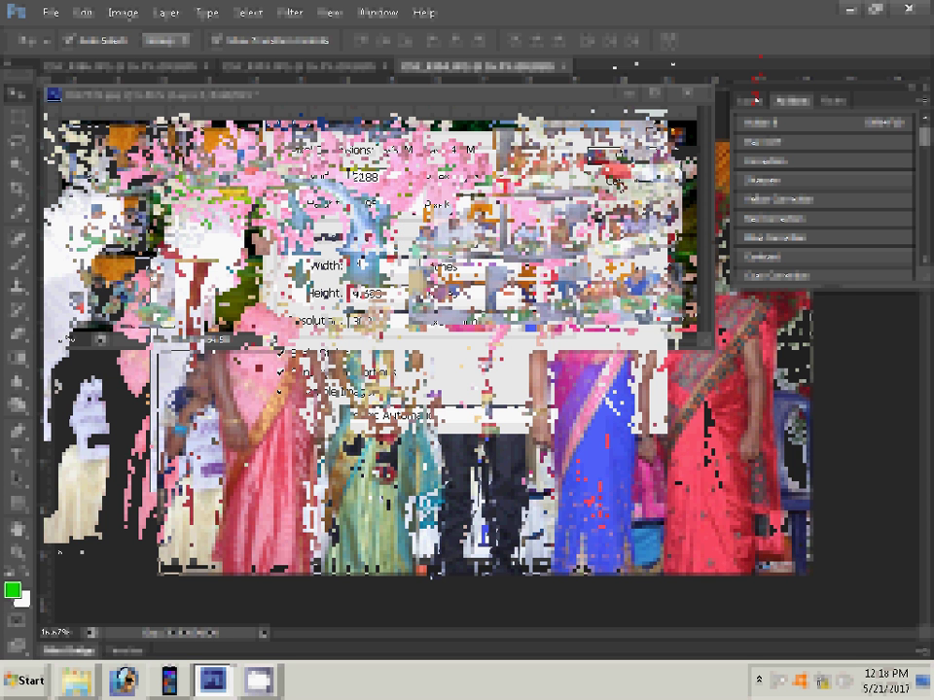
{"action": "left_click", "coordinate": [613, 173]}
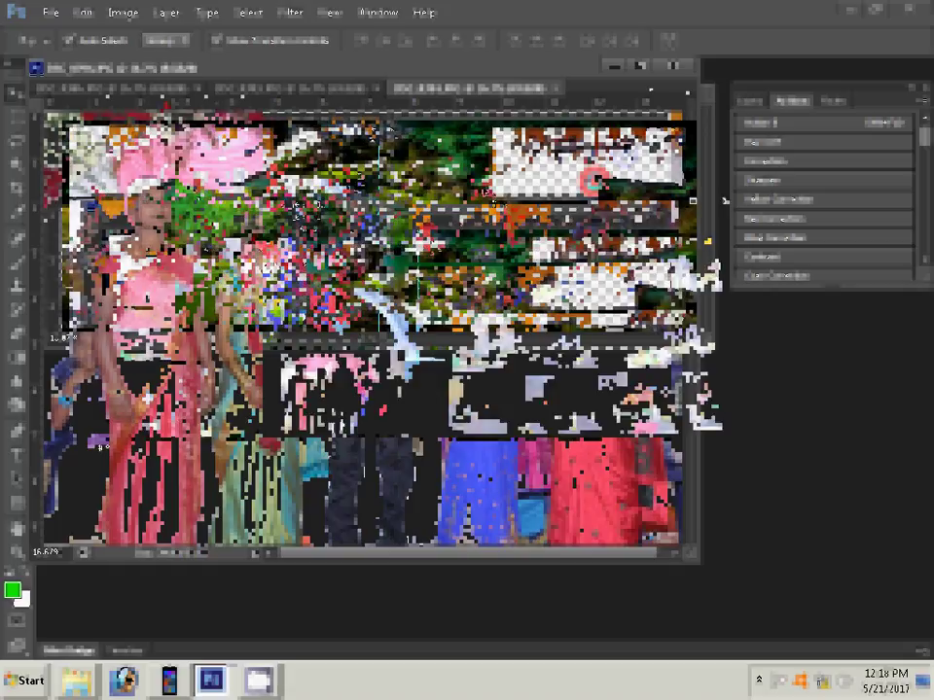
{"action": "key", "text": "ctrl+w"}
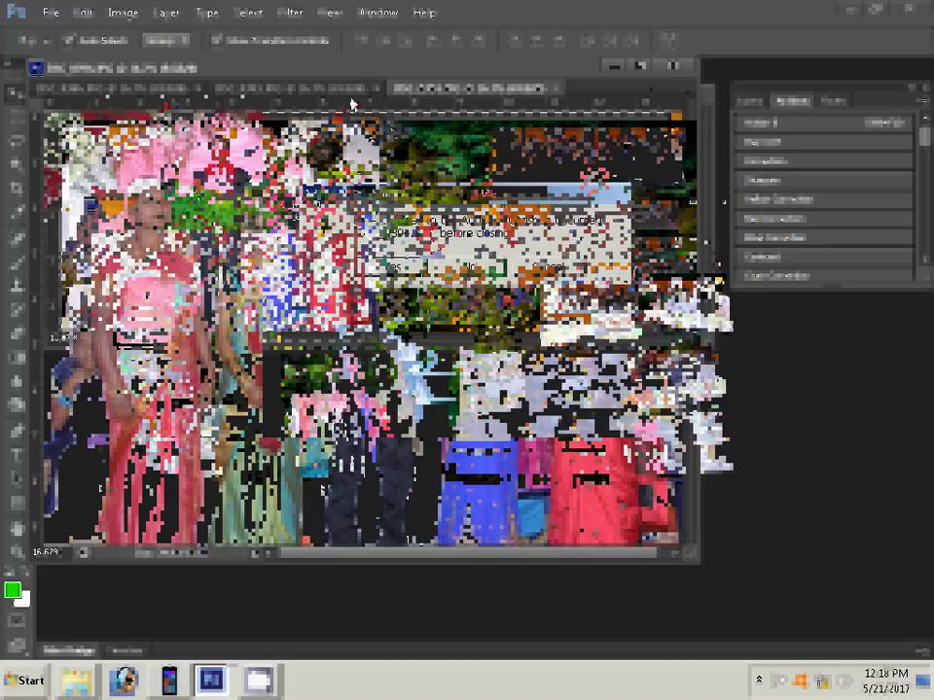
{"action": "key", "text": "n"}
Resize the bride photo to 7 inches wide, place it in the collage and scale it to fit
{"action": "key", "text": "ctrl+alt+i"}
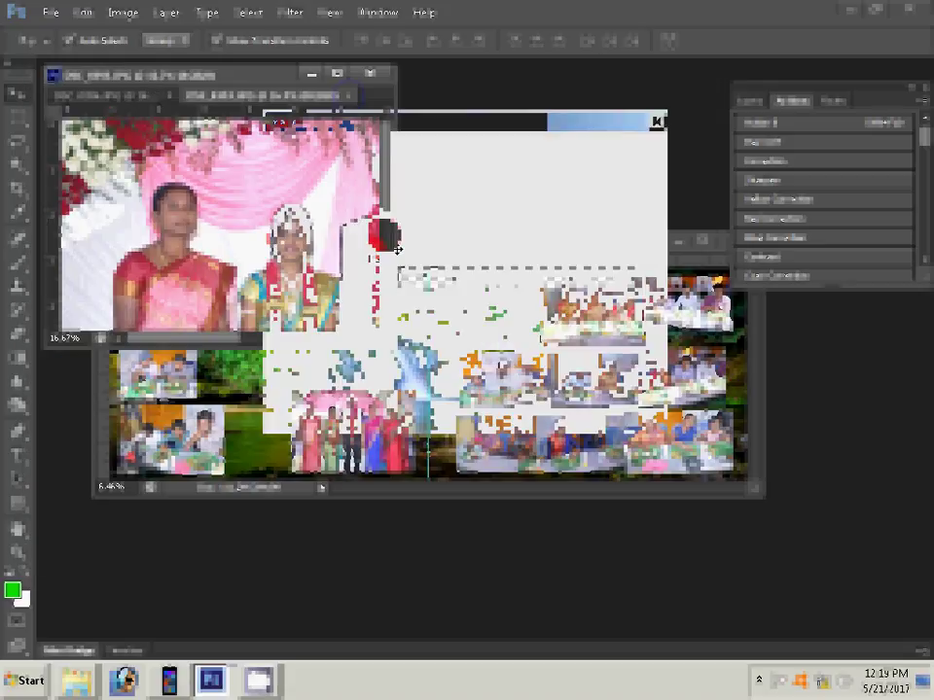
{"action": "key", "text": "Tab"}
{"action": "key", "text": "Tab"}
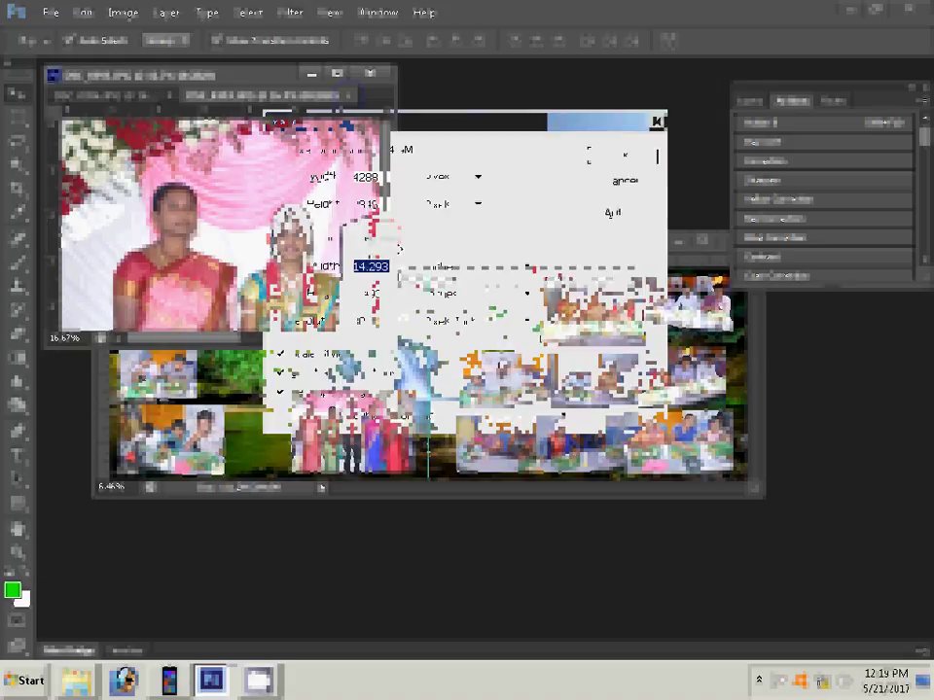
{"action": "type", "text": "7"}
{"action": "left_click", "coordinate": [598, 176]}
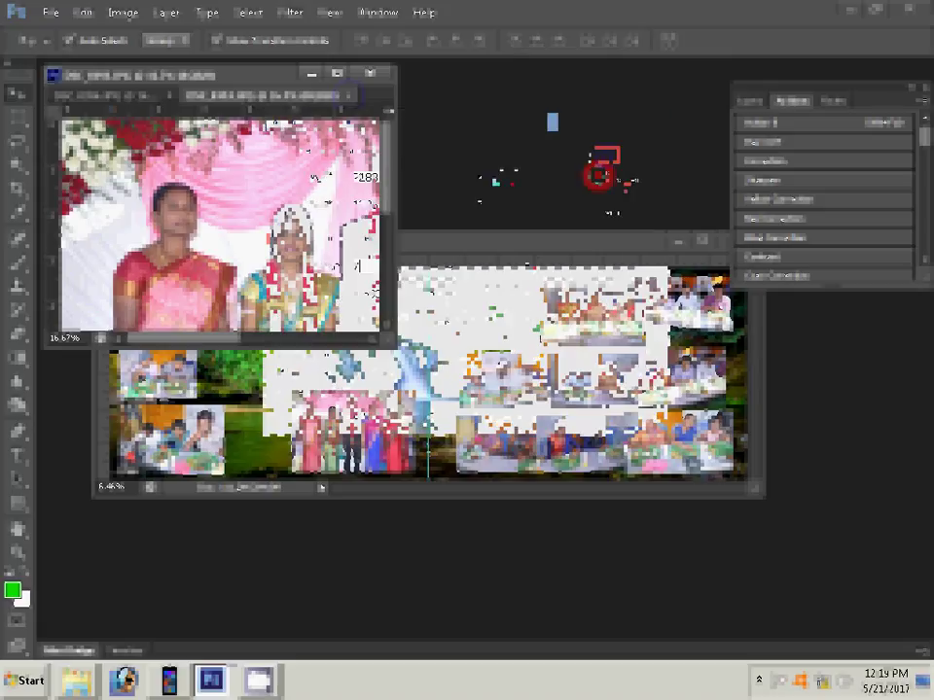
{"action": "mouse_move", "coordinate": [341, 223]}
{"action": "left_mouse_down"}
{"action": "mouse_move", "coordinate": [498, 290]}
{"action": "mouse_move", "coordinate": [551, 279]}
{"action": "mouse_move", "coordinate": [542, 279]}
{"action": "left_mouse_up"}
{"action": "key", "text": "ctrl+t"}
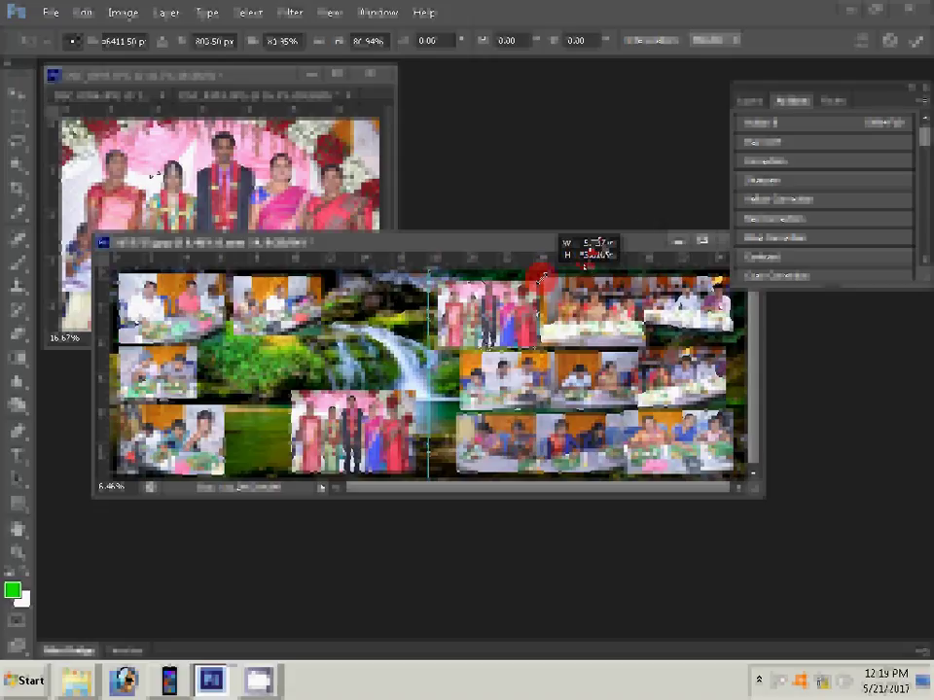
Move the next wedding photo into the collage and confirm a new image size
{"action": "left_click_drag", "start_coordinate": [541, 279], "coordinate": [276, 216]}
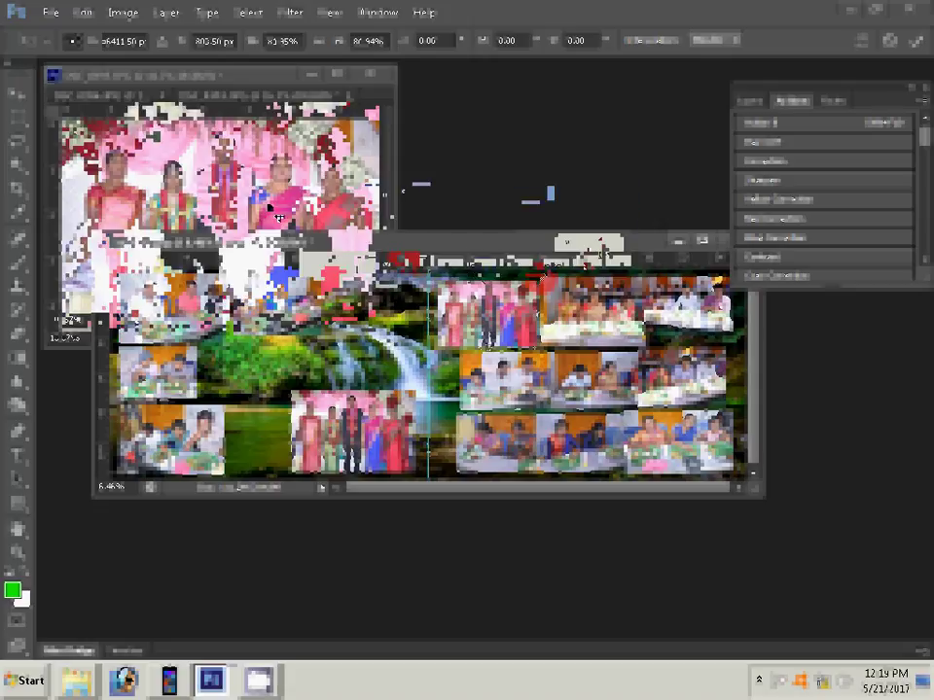
{"action": "key", "text": "ctrl+alt+i"}
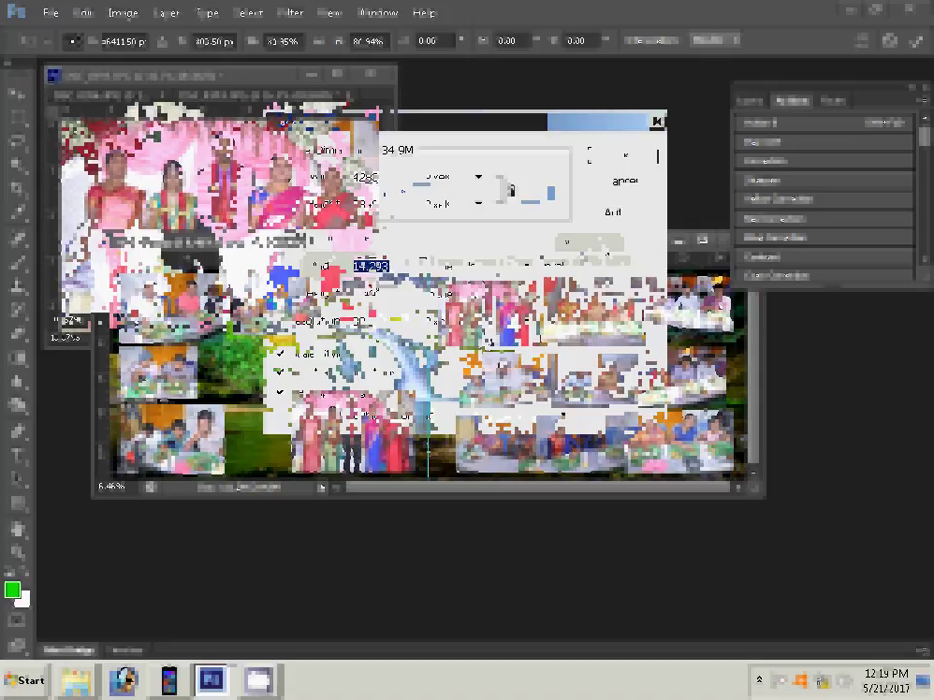
{"action": "left_click", "coordinate": [620, 158]}
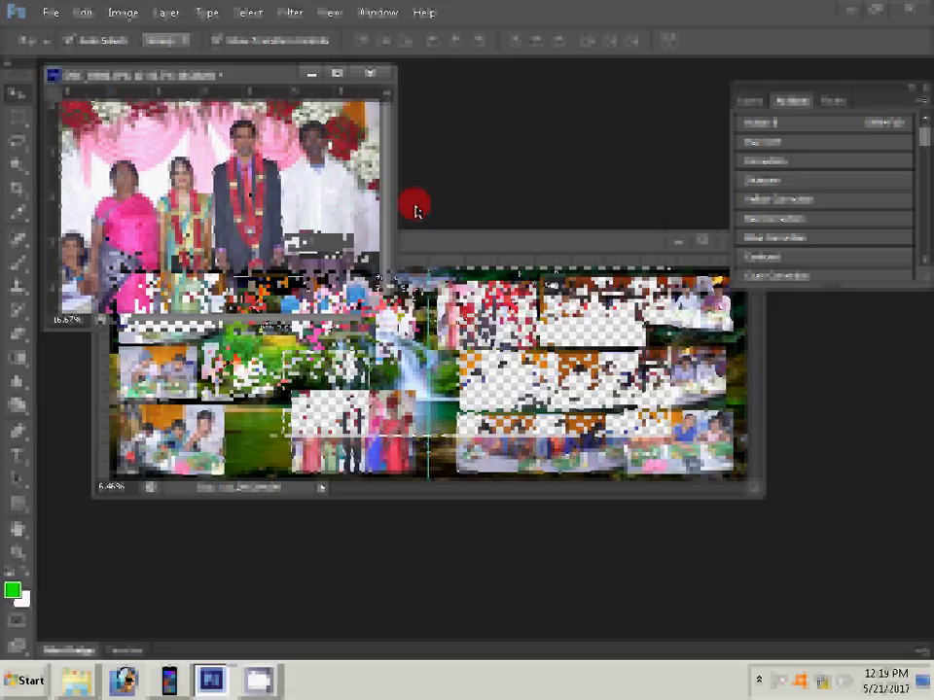
Delete the three used photos from the event folder and open the next photos in Photoshop
{"action": "mouse_move", "coordinate": [78, 680]}
{"action": "left_click", "coordinate": [470, 266]}
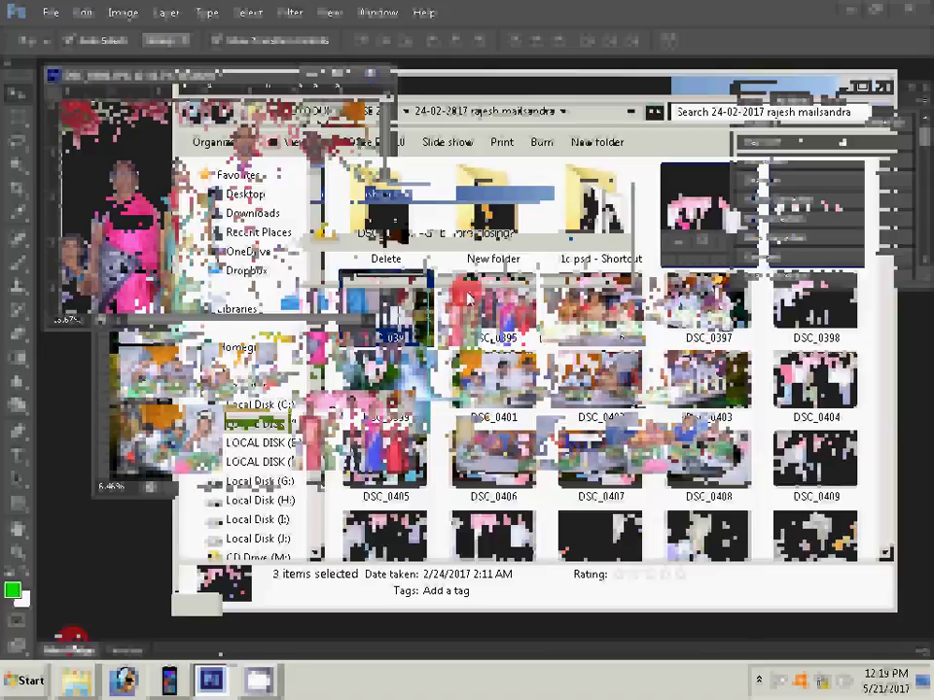
{"action": "left_click", "coordinate": [73, 637]}
{"action": "key", "text": "Delete"}
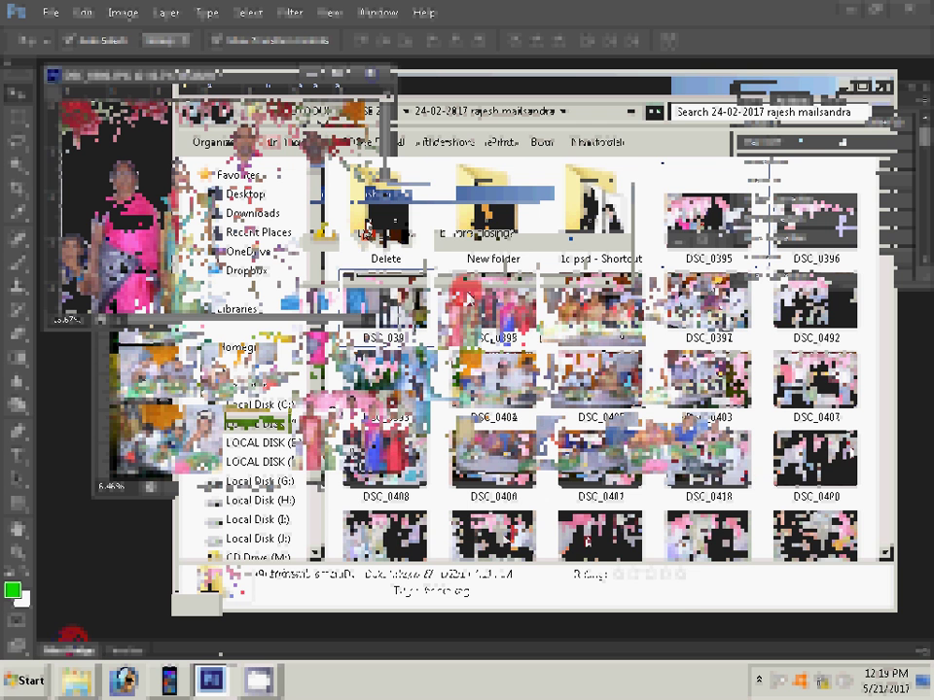
{"action": "scroll", "coordinate": [467, 296], "scroll_direction": "down", "scroll_amount": 3}
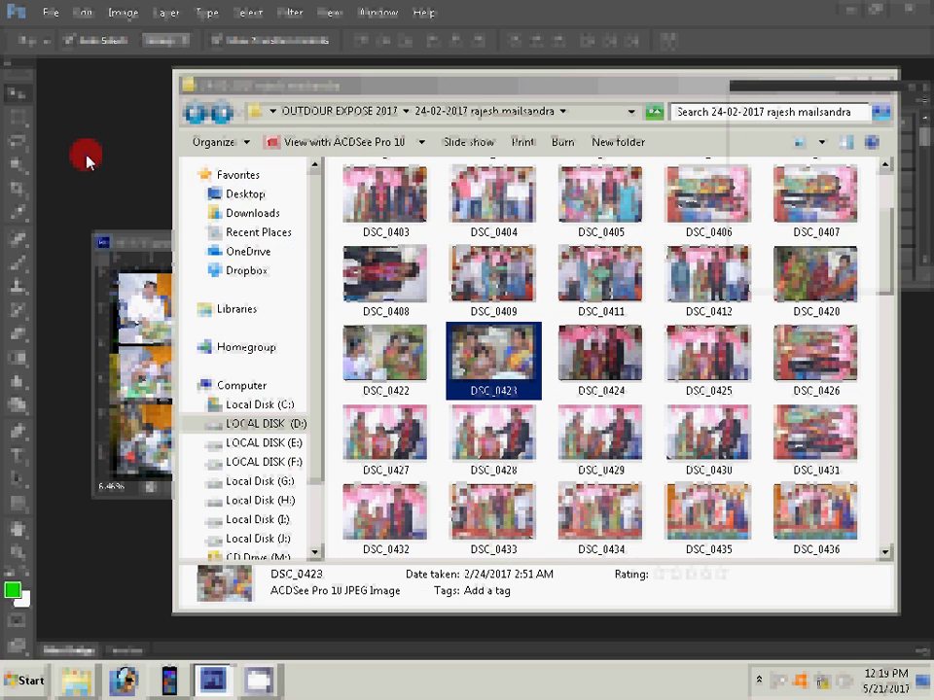
{"action": "left_click", "coordinate": [880, 348]}
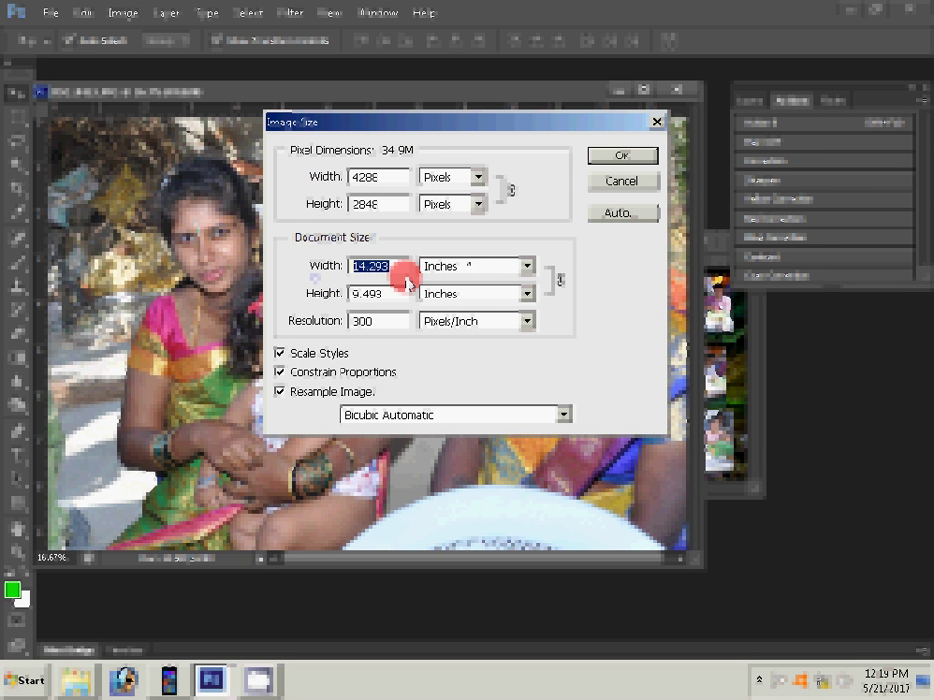
Resize the photo to 2 inches wide, place it on the album page, and close the original
{"action": "type", "text": "2"}
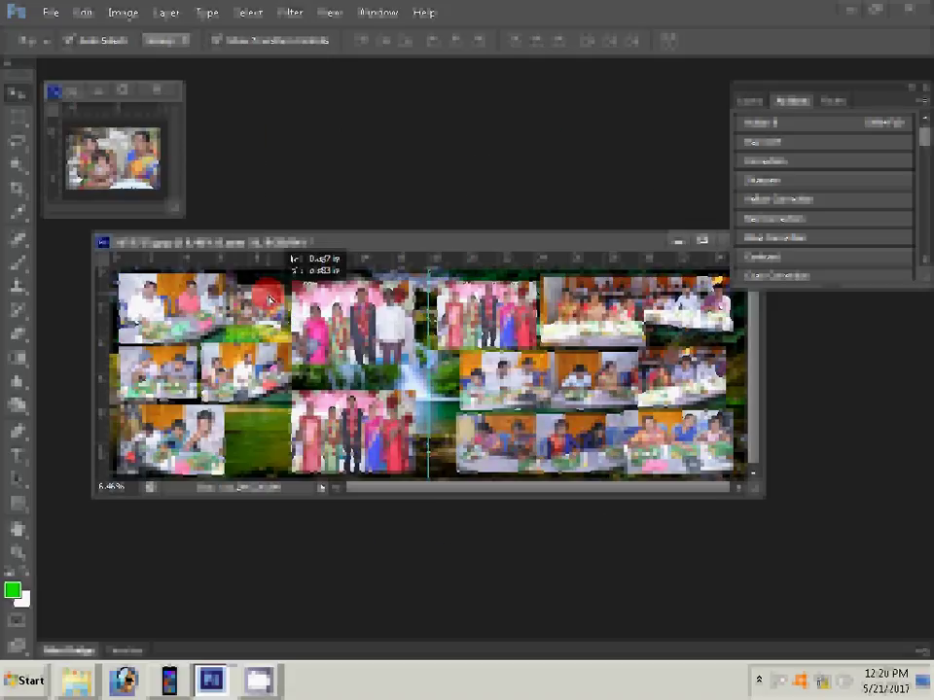
{"action": "left_click_drag", "start_coordinate": [271, 299], "coordinate": [272, 301]}
{"action": "left_click", "coordinate": [164, 97]}
{"action": "left_click", "coordinate": [443, 263]}
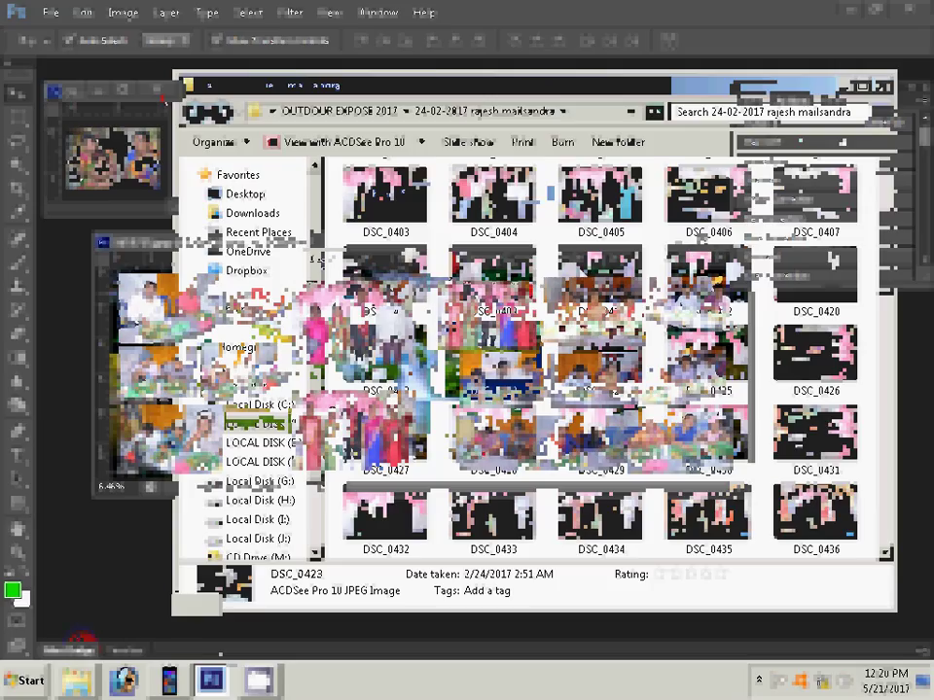
Select the next photo in the event folder to bring into Photoshop
{"action": "key", "text": "Left"}
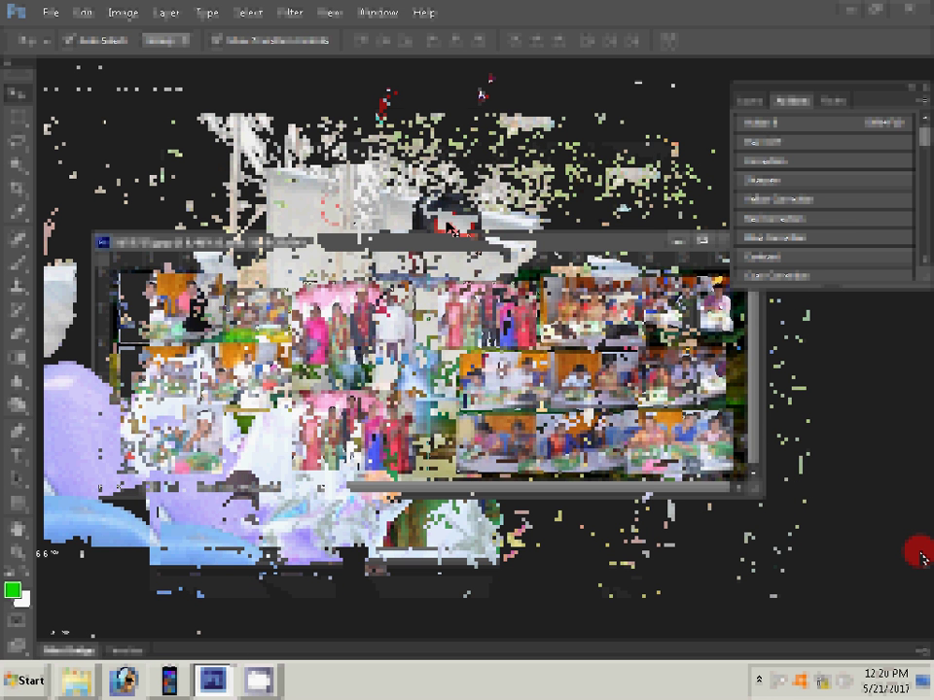
Resize the new photo to a 2-inch document width (600×399 pixels)
{"action": "key", "text": "ctrl+alt+i"}
{"action": "key", "text": "Tab"}
{"action": "key", "text": "Tab"}
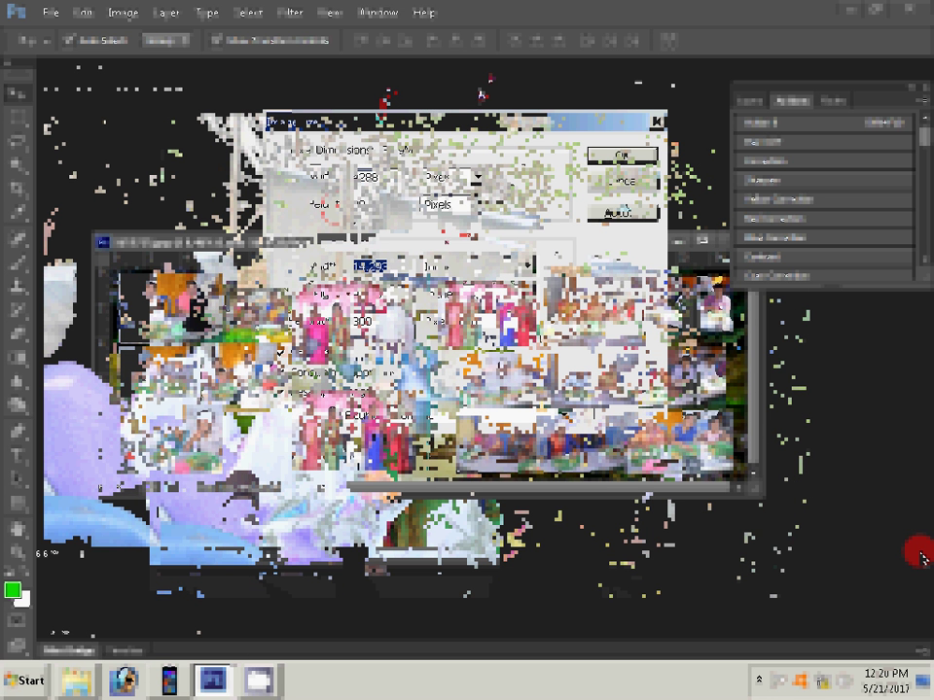
{"action": "type", "text": "2"}
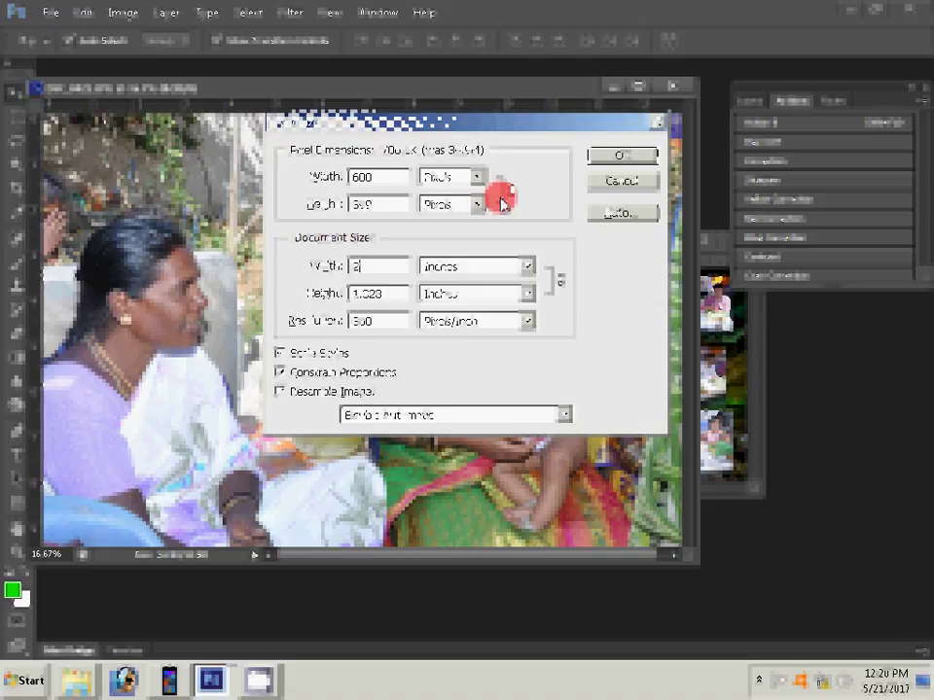
{"action": "key", "text": "Return"}
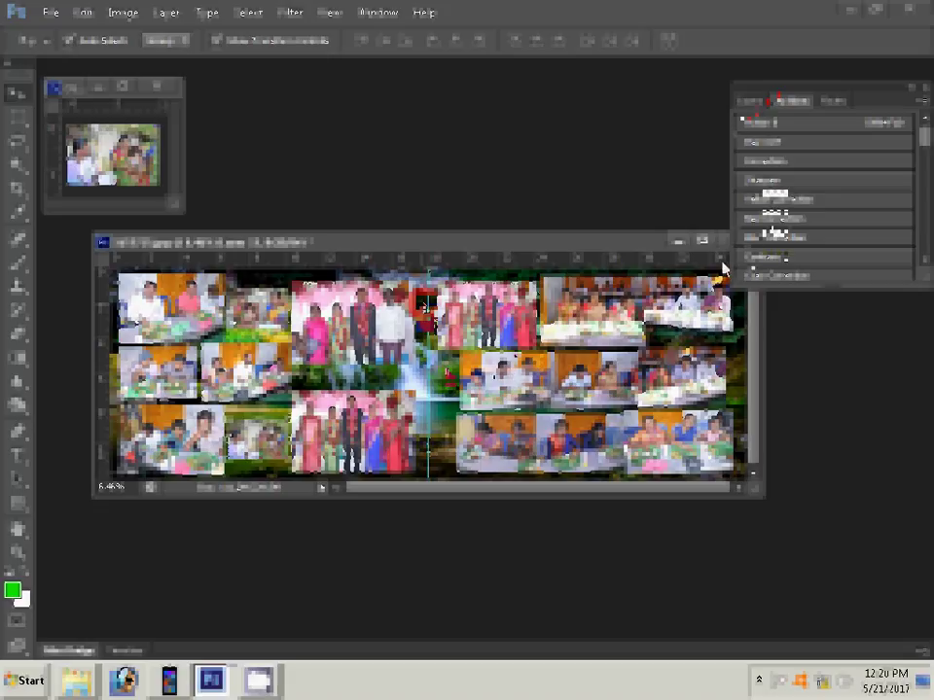
Add a blue 22 px Stroke layer style to the album photos
{"action": "left_click", "coordinate": [589, 321]}
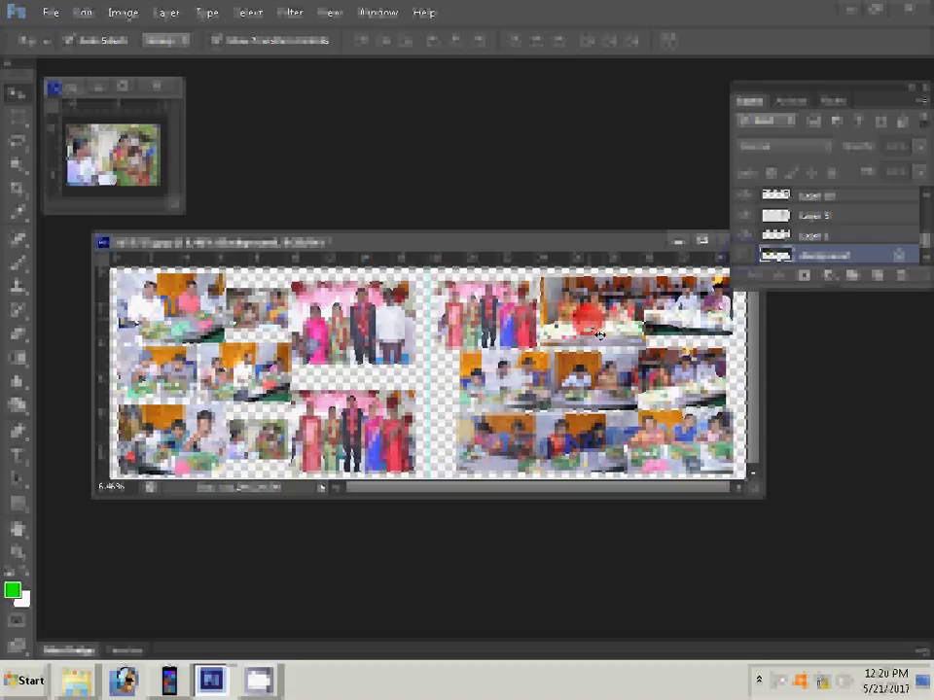
{"action": "left_click", "coordinate": [778, 277]}
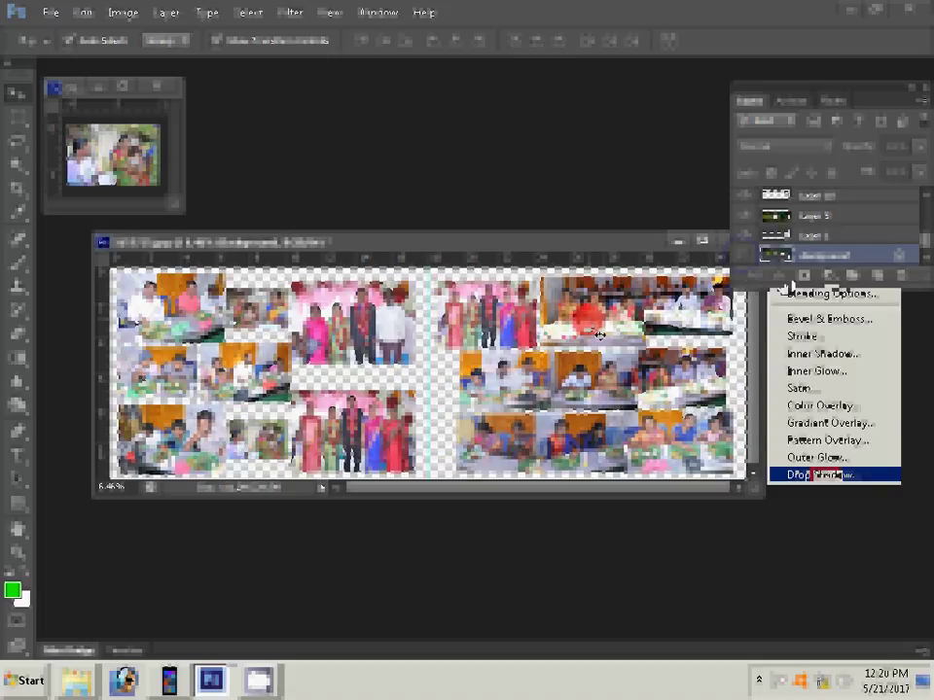
{"action": "left_click", "coordinate": [823, 338]}
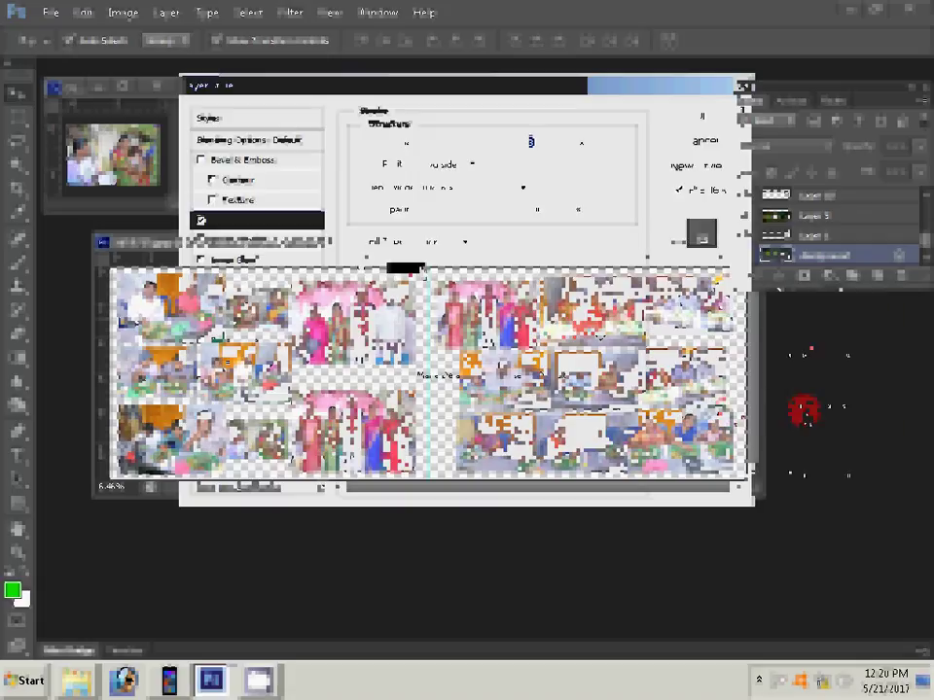
{"action": "left_click", "coordinate": [404, 268]}
{"action": "left_click", "coordinate": [650, 300]}
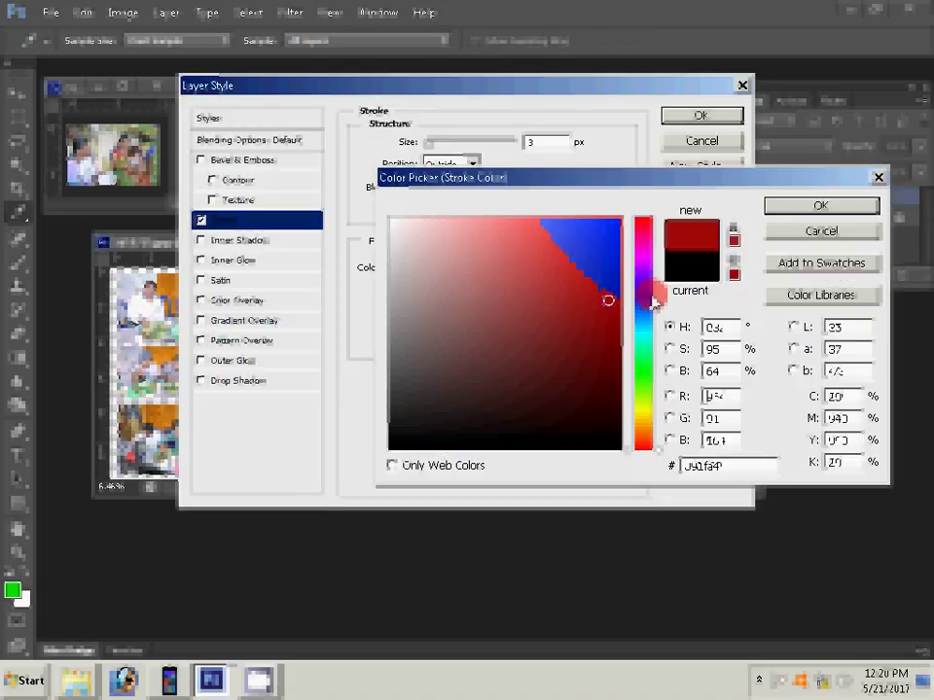
{"action": "left_click", "coordinate": [815, 207]}
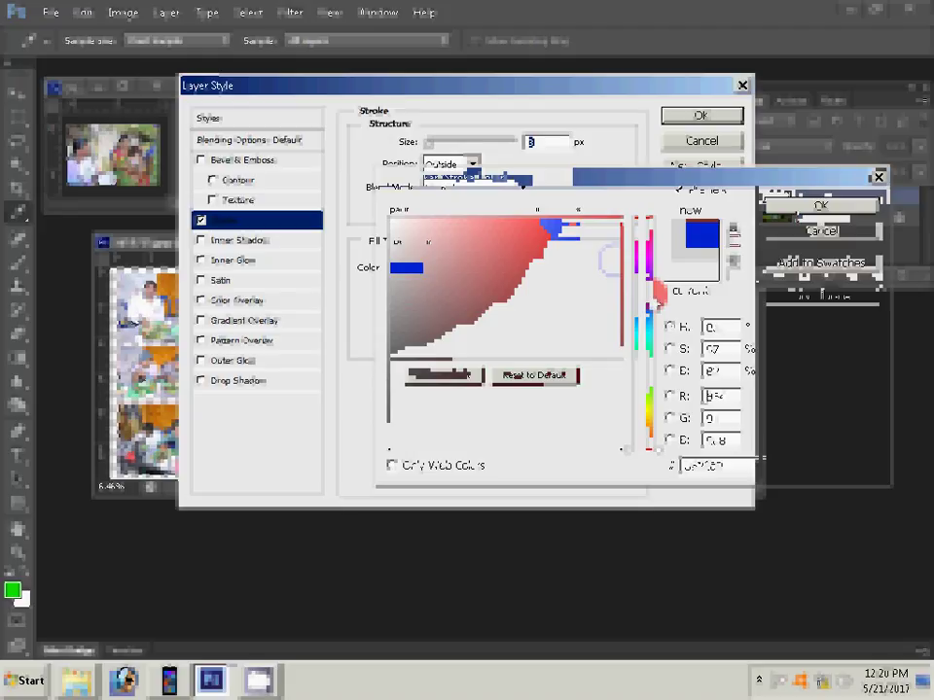
{"action": "type", "text": "22"}
{"action": "left_click", "coordinate": [691, 121]}
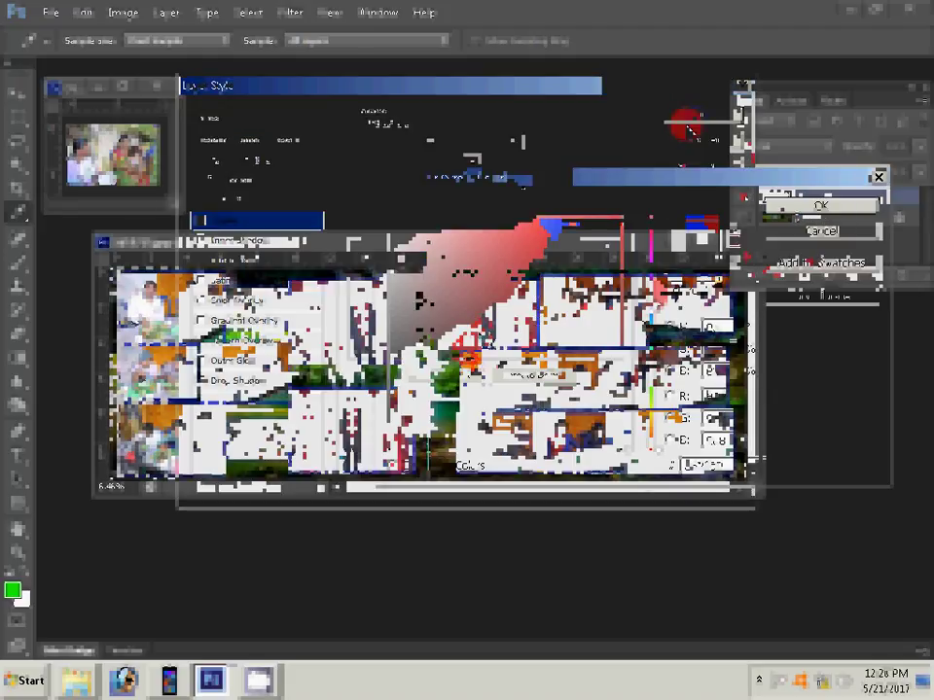
{"action": "left_click", "coordinate": [258, 679]}
{"action": "left_click", "coordinate": [231, 613]}
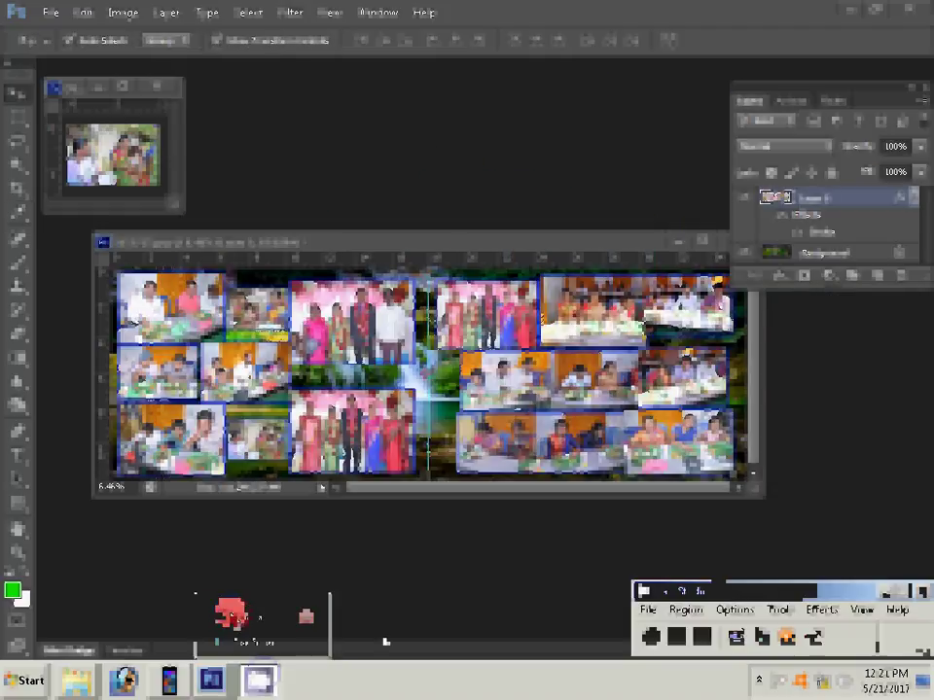
{"action": "left_click", "coordinate": [650, 637]}
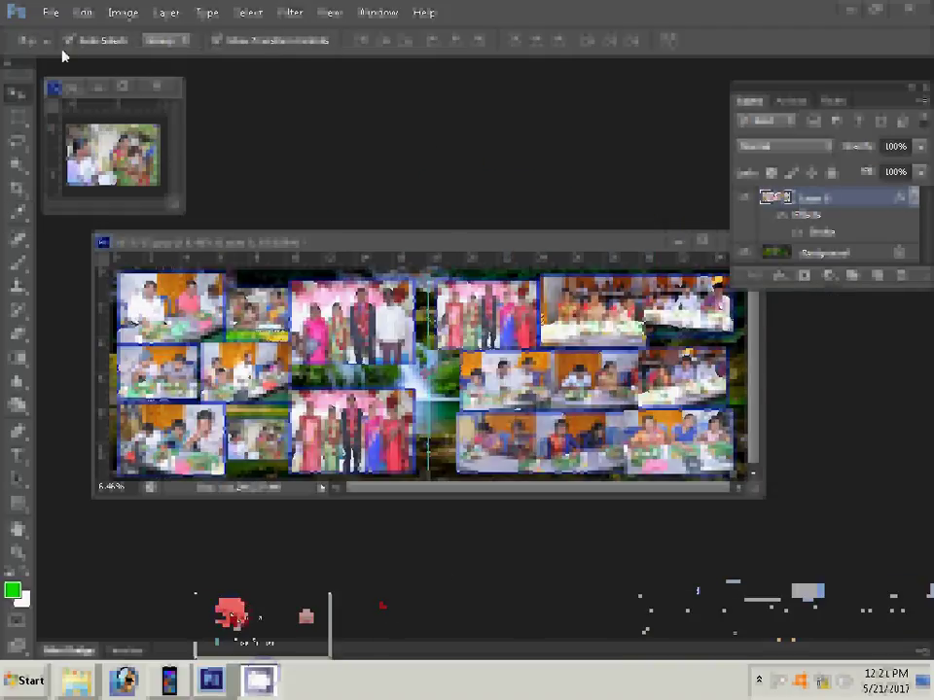
Save the album page in Computer as a Photoshop PSD file named 4
{"action": "left_click", "coordinate": [45, 13]}
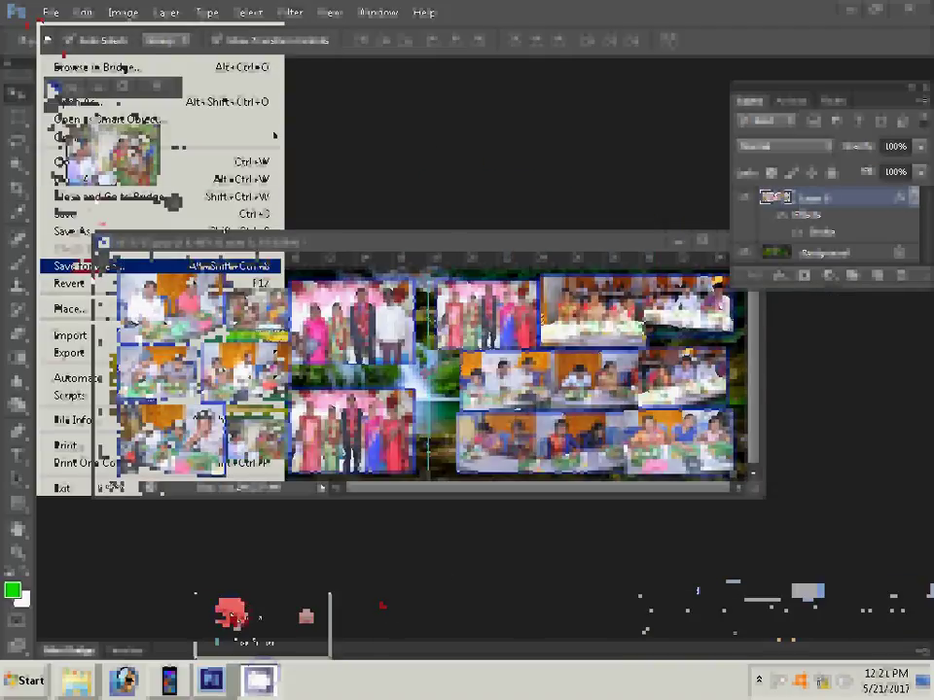
{"action": "left_click", "coordinate": [82, 231]}
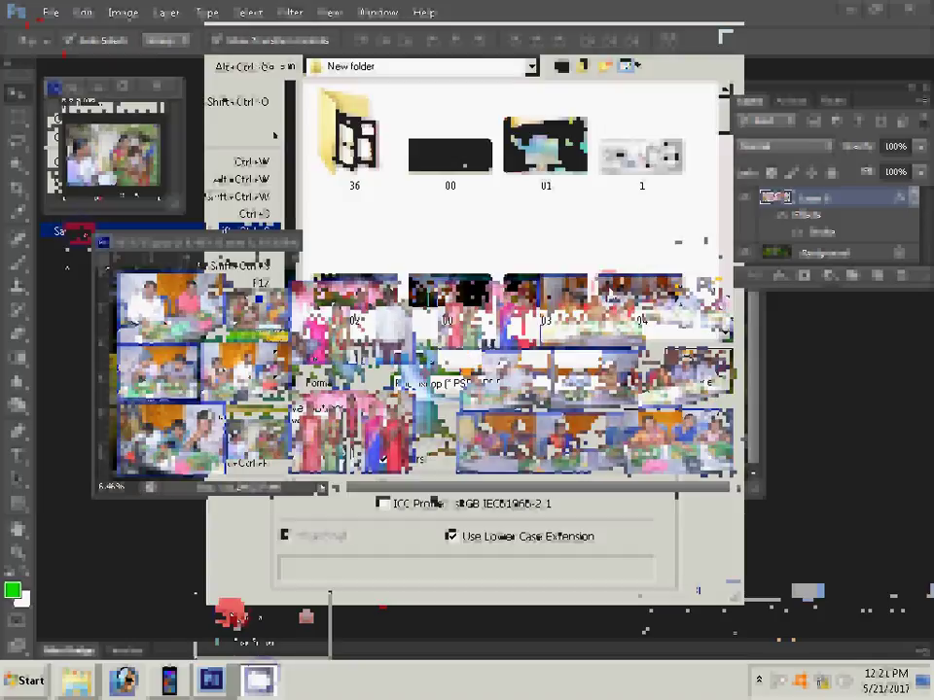
{"action": "left_click", "coordinate": [419, 66]}
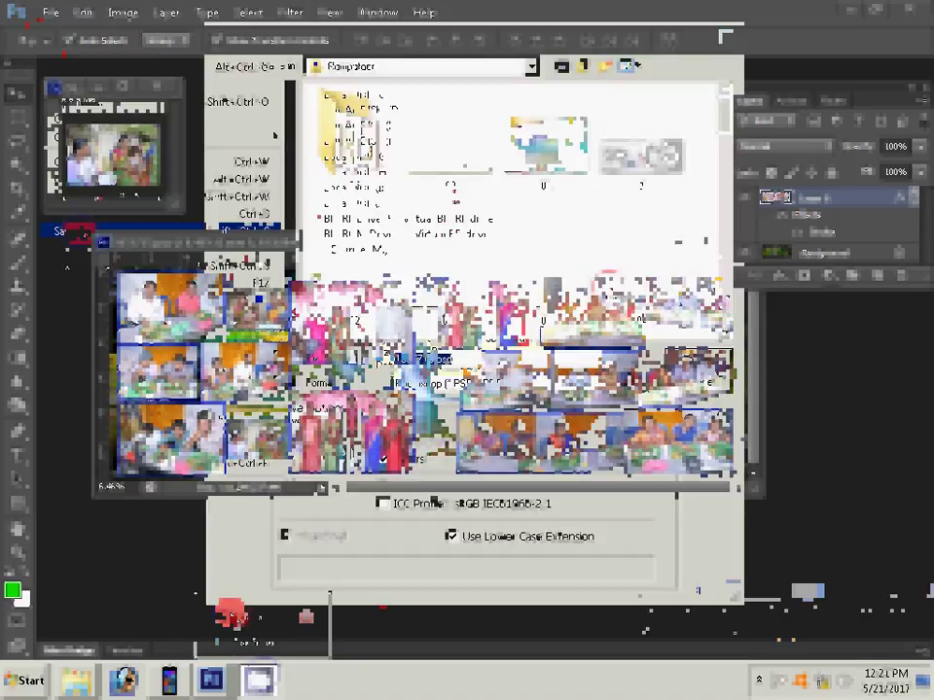
{"action": "left_click", "coordinate": [700, 360]}
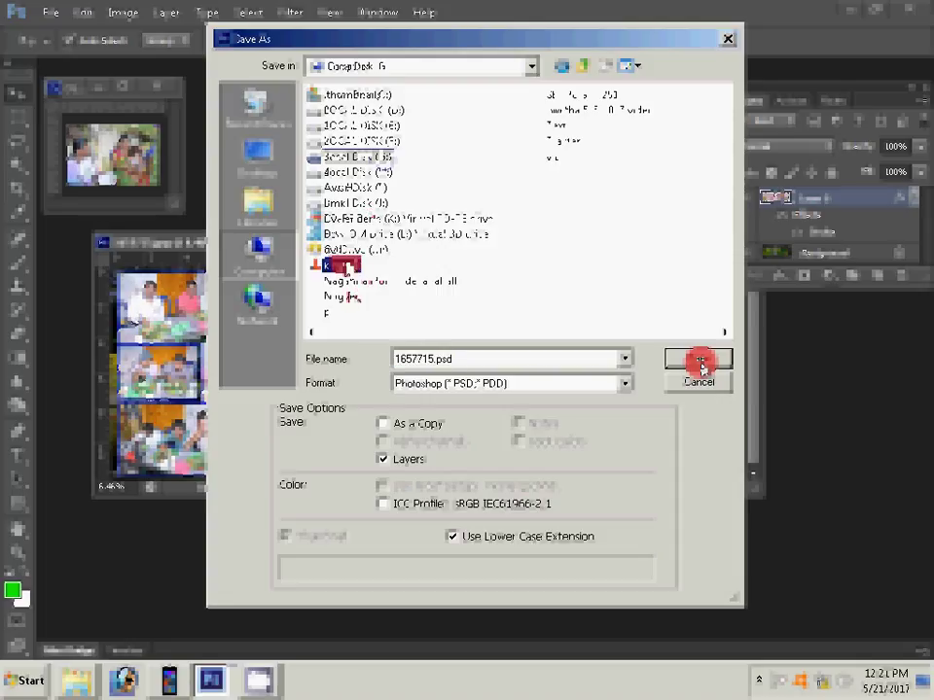
{"action": "key", "text": "BackSpace"}
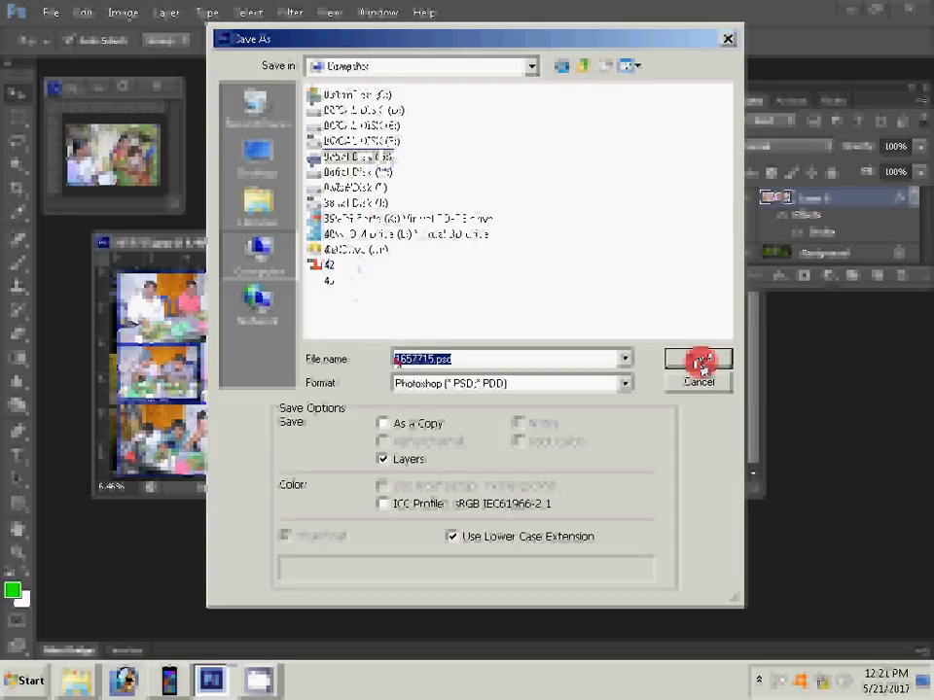
{"action": "type", "text": "44"}
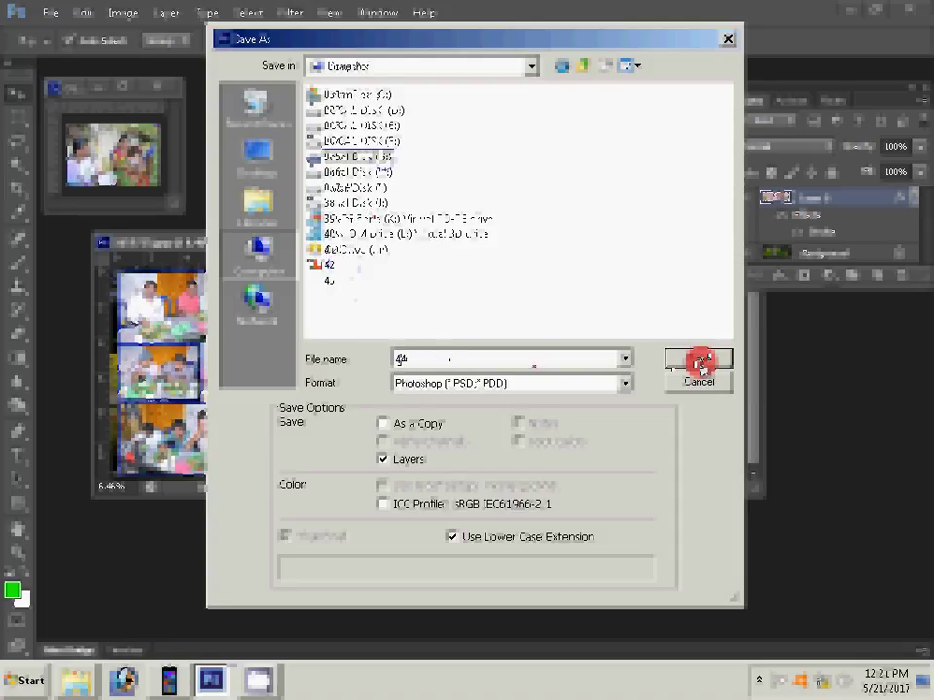
{"action": "left_click", "coordinate": [701, 362]}
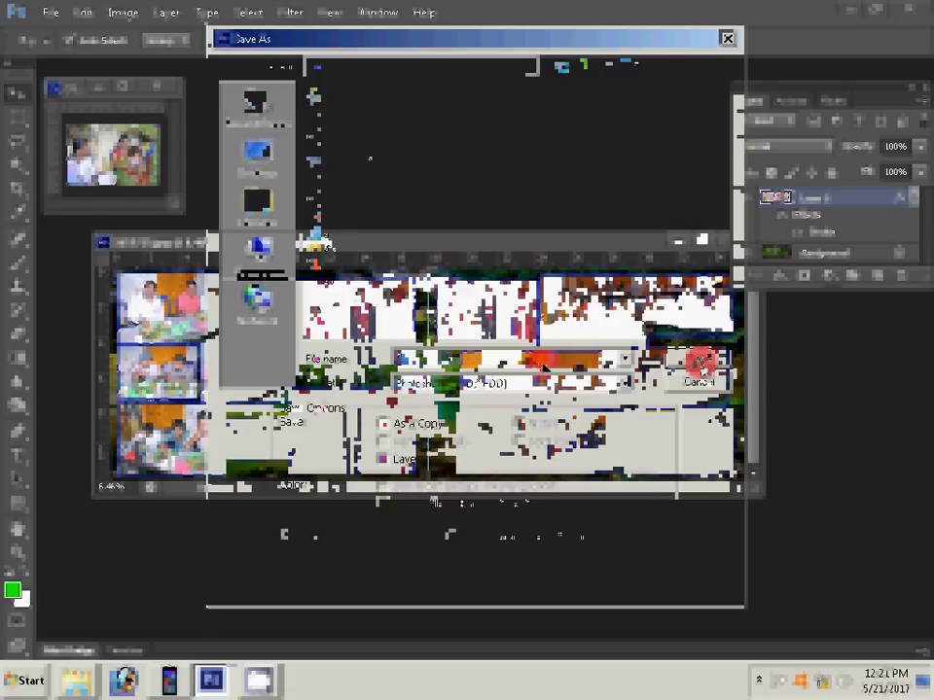